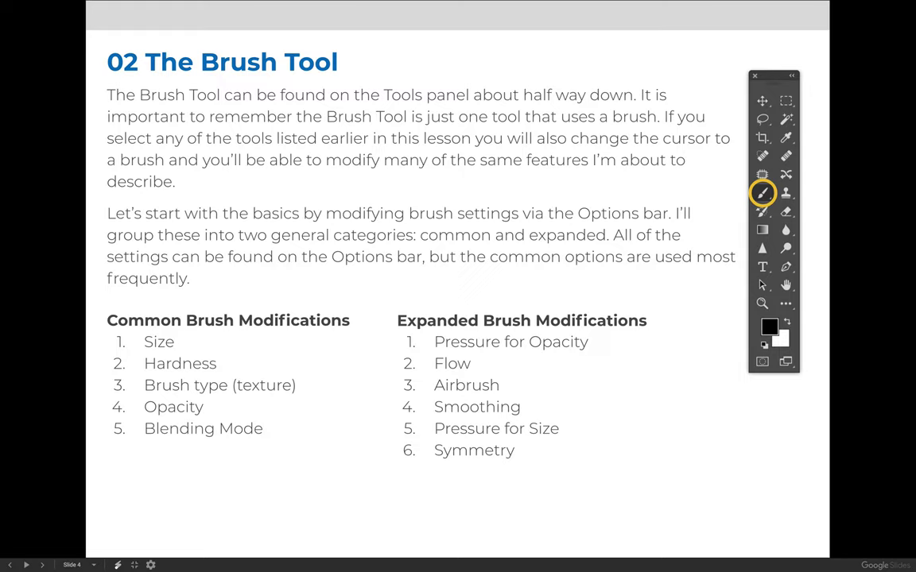
Exit the Slides presentation and switch to Photoshop's blank 1500 × 1500 px canvas
key(Escape)
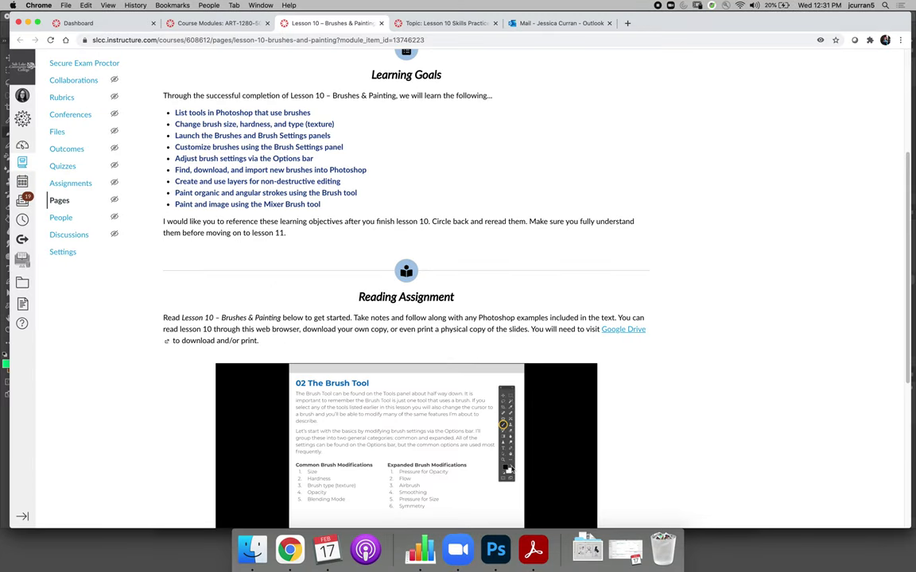
click(495, 549)
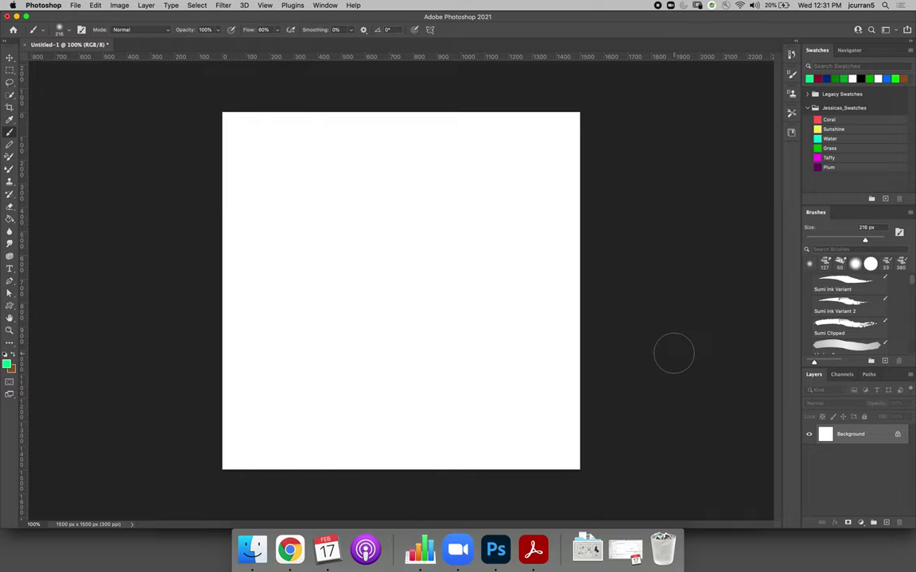
Restore the default panel layout with Window > Workspace > Reset Painting
click(325, 5)
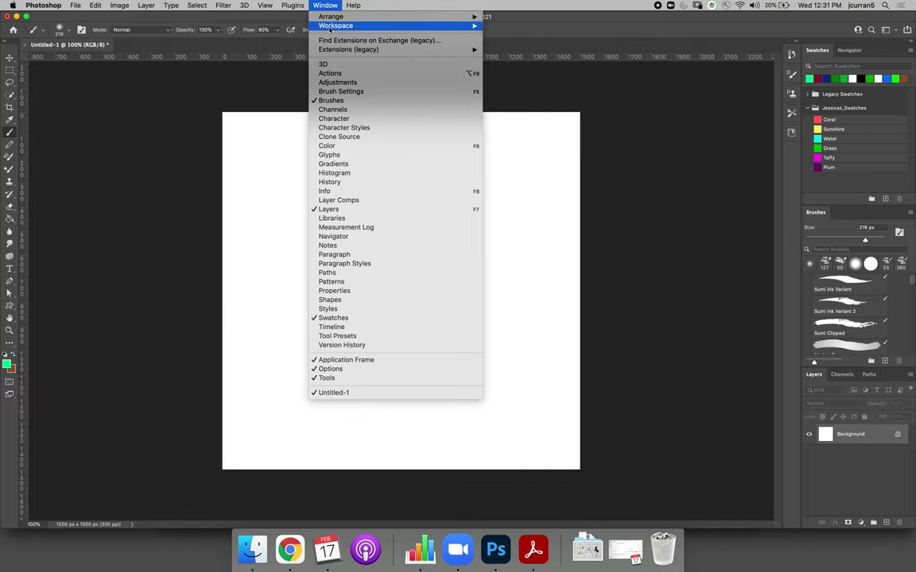
mouse_move(334, 25)
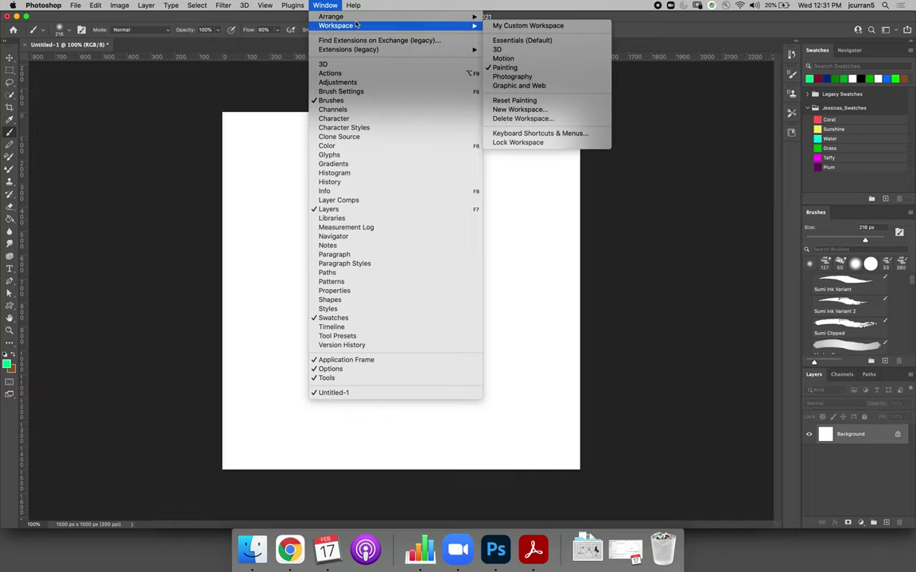
click(520, 102)
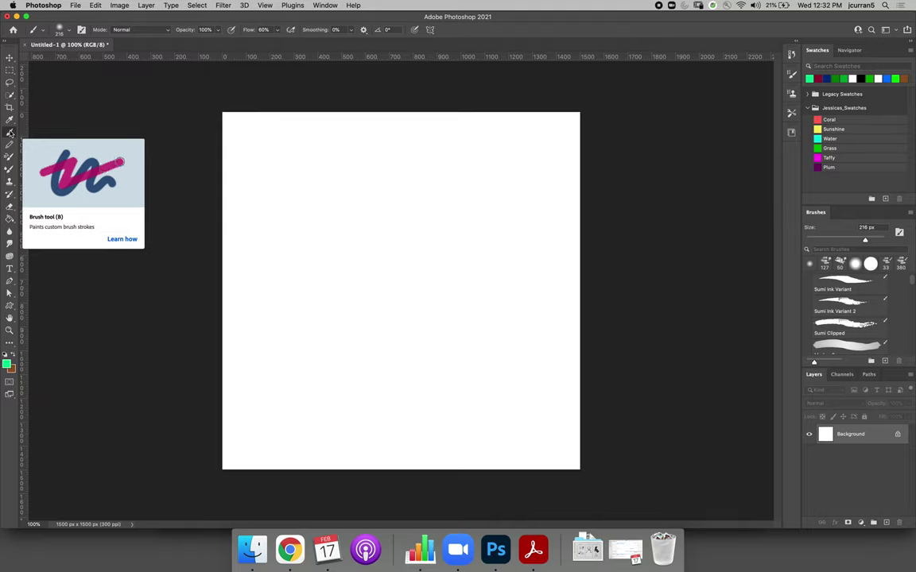
Cancel the stray Magnetic Lasso path, then paint a soft mint-green zigzag with the Brush tool
click(10, 342)
right_click(10, 342)
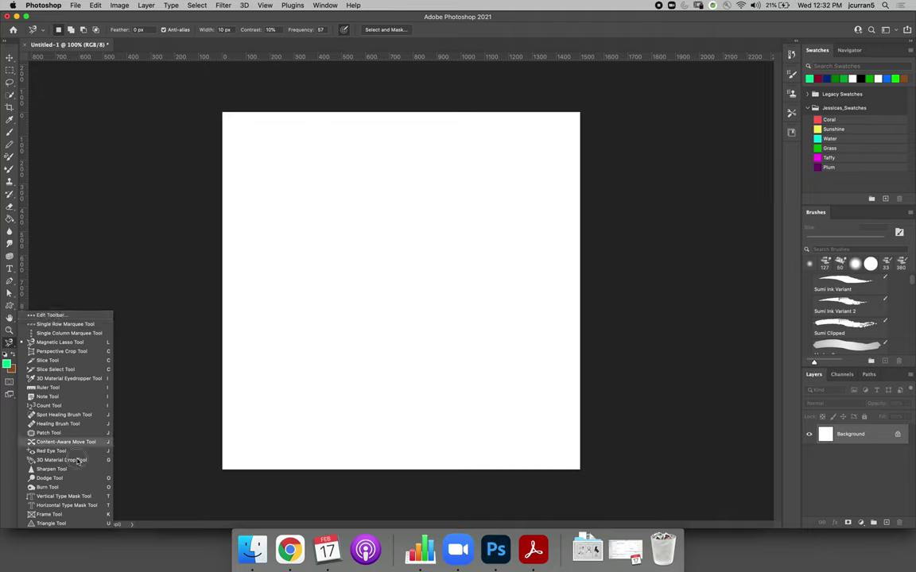
click(112, 279)
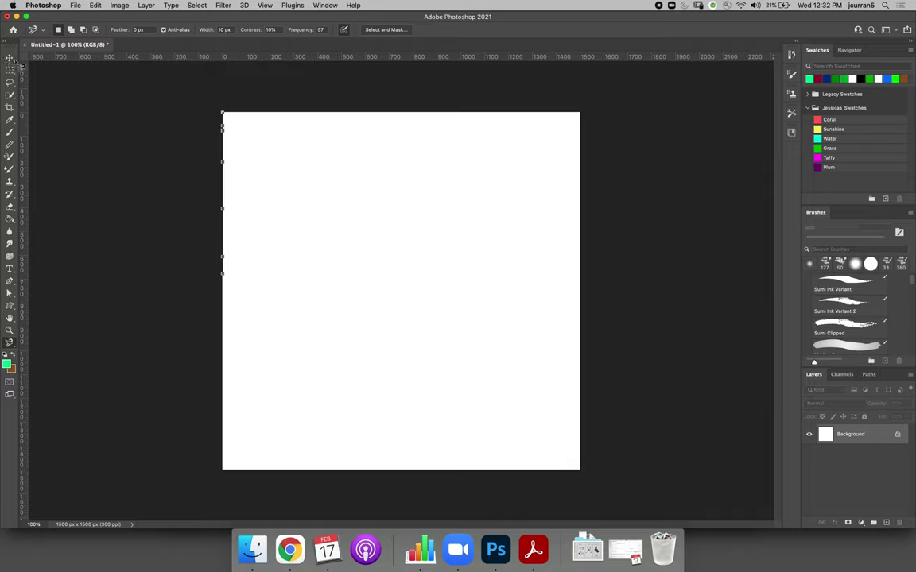
key(Escape)
click(309, 270)
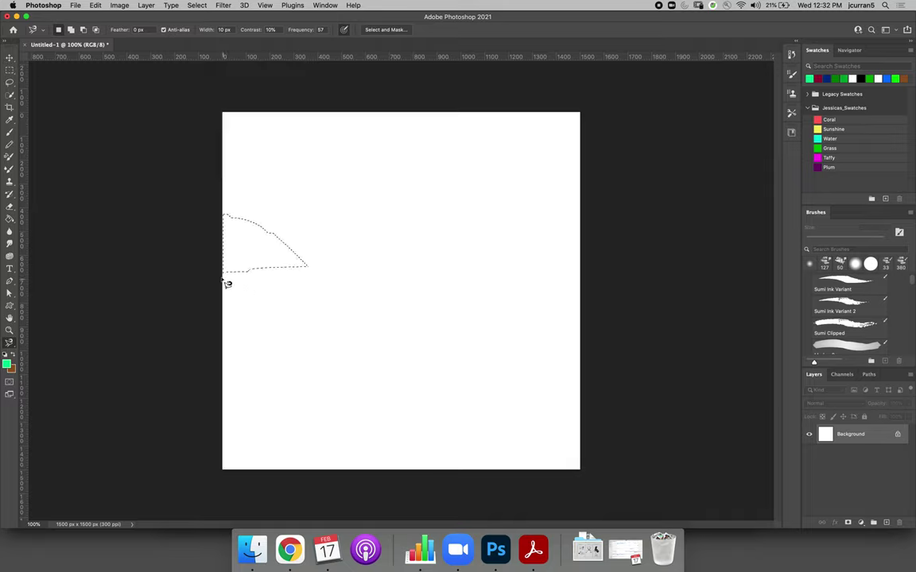
key(super+d)
click(10, 119)
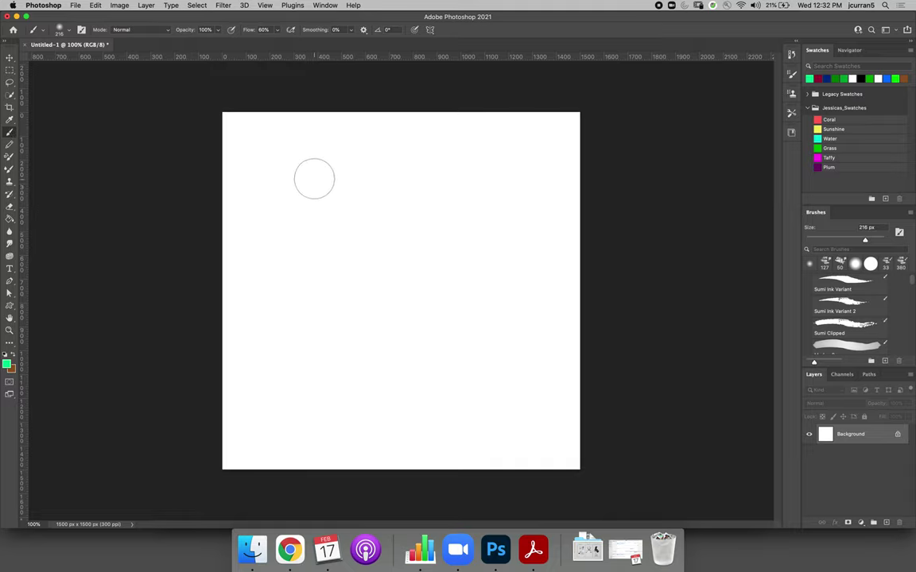
mouse_move(300, 164)
mouse_down()
mouse_move(386, 195)
mouse_move(387, 313)
mouse_move(476, 312)
mouse_move(462, 379)
mouse_move(529, 368)
mouse_move(509, 203)
mouse_up()
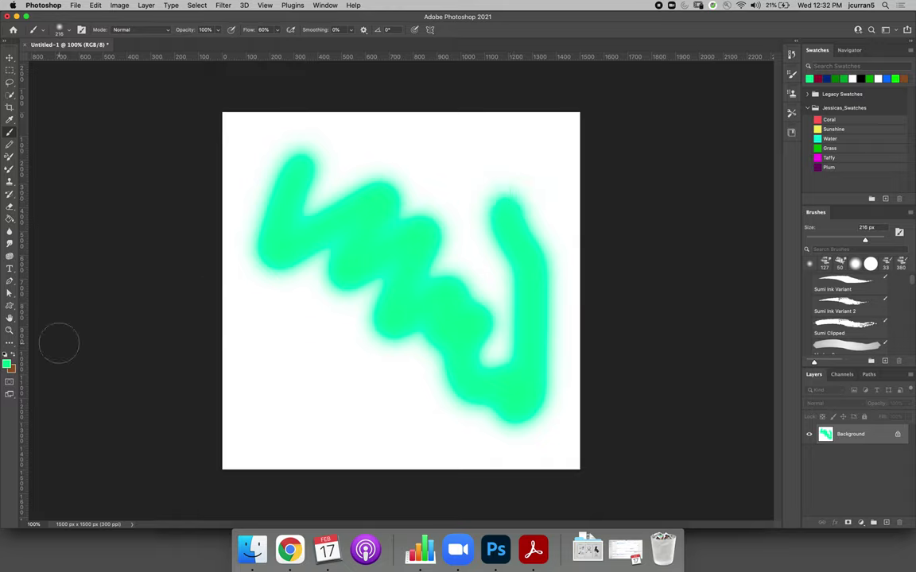
Set the foreground colour to blue, paint a blue zigzag, then undo both strokes
click(6, 364)
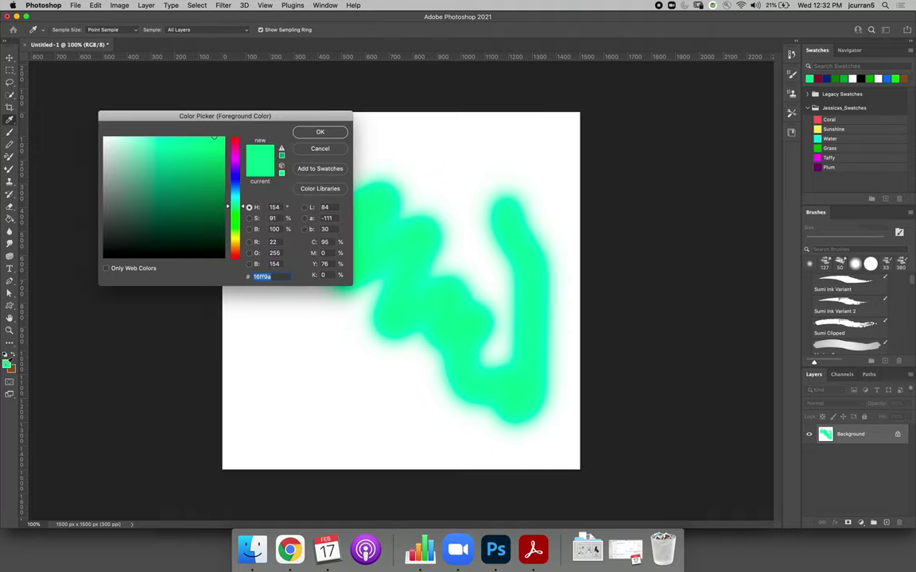
click(232, 181)
click(319, 132)
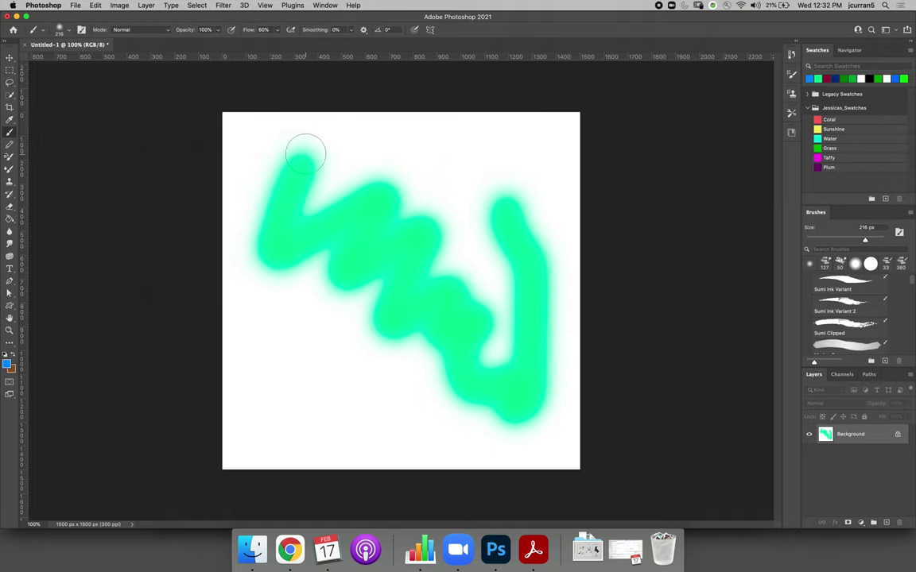
mouse_move(302, 162)
mouse_down()
mouse_move(339, 236)
mouse_move(341, 338)
mouse_move(353, 325)
mouse_move(382, 442)
mouse_move(533, 409)
mouse_up()
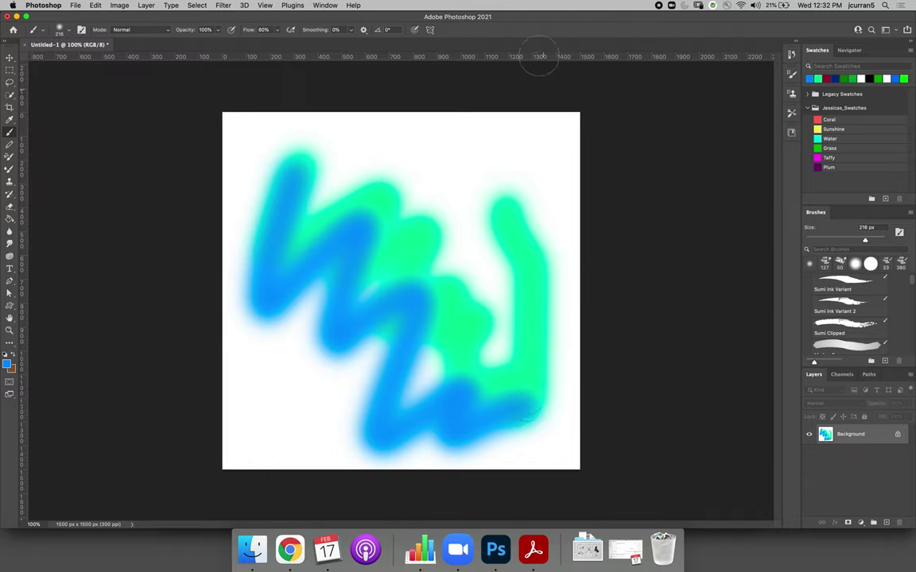
key(super+z)
key(super+z)
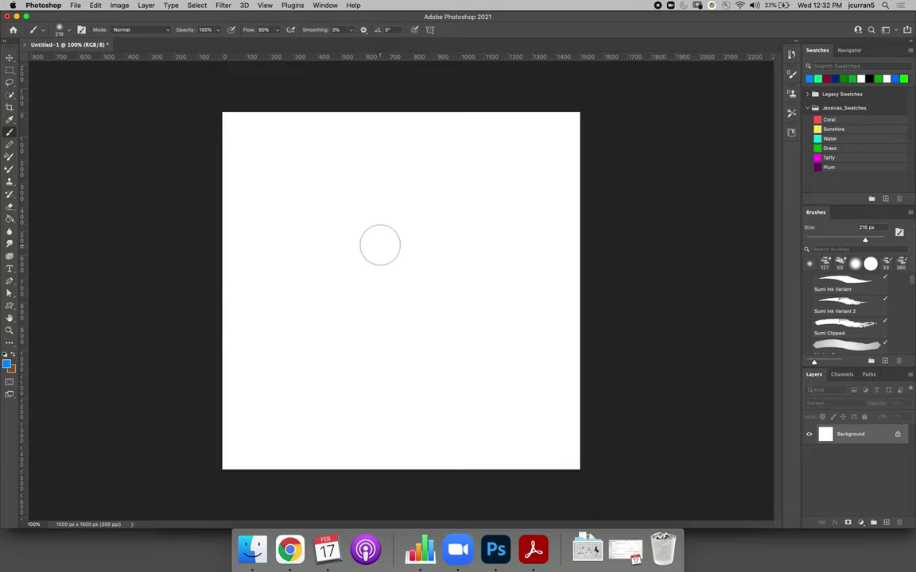
Undo a blue test stroke, then resize the brush with [ and ] to 90, 400, 250 px
drag(288, 168, 497, 318)
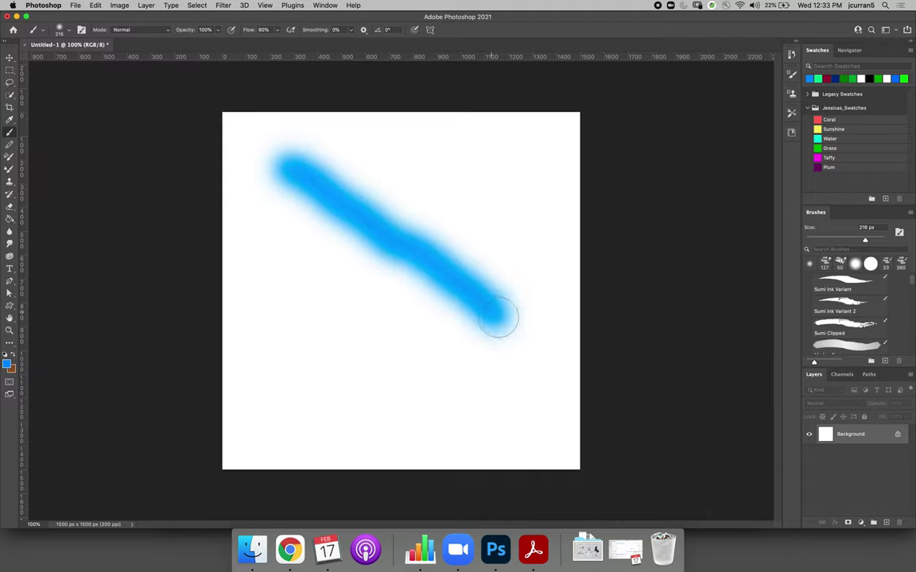
key(super+z)
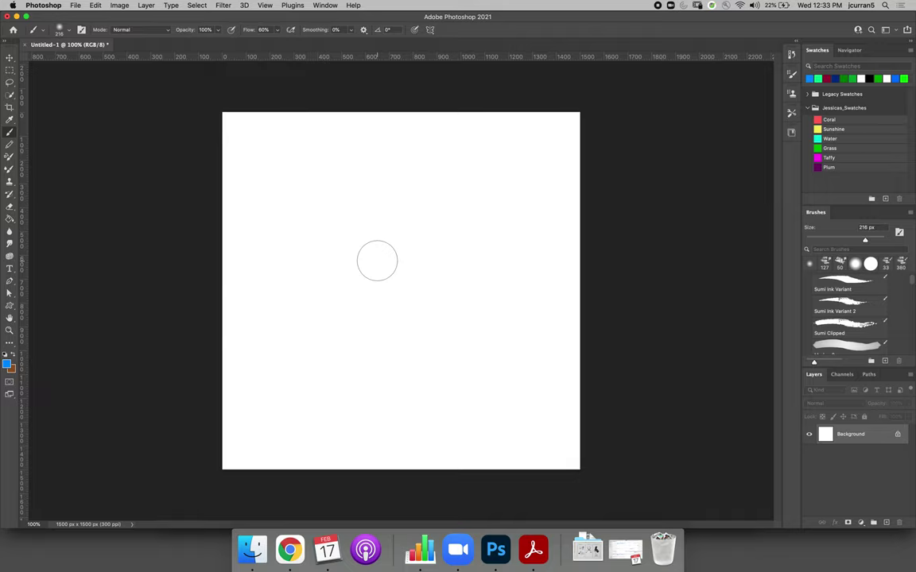
key(bracketleft)
key(bracketleft)
key(bracketleft)
key(bracketleft)
key(bracketleft)
key(bracketleft)
key(bracketright)
key(bracketright)
key(bracketright)
key(bracketright)
key(bracketright)
key(bracketright)
key(bracketright)
key(bracketright)
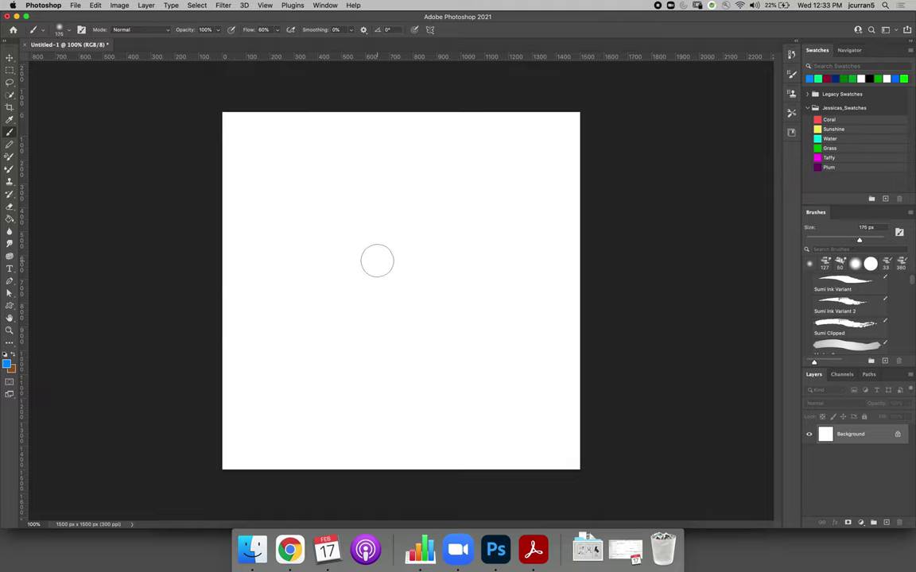
key(bracketleft)
key(bracketleft)
key(bracketleft)
key(bracketleft)
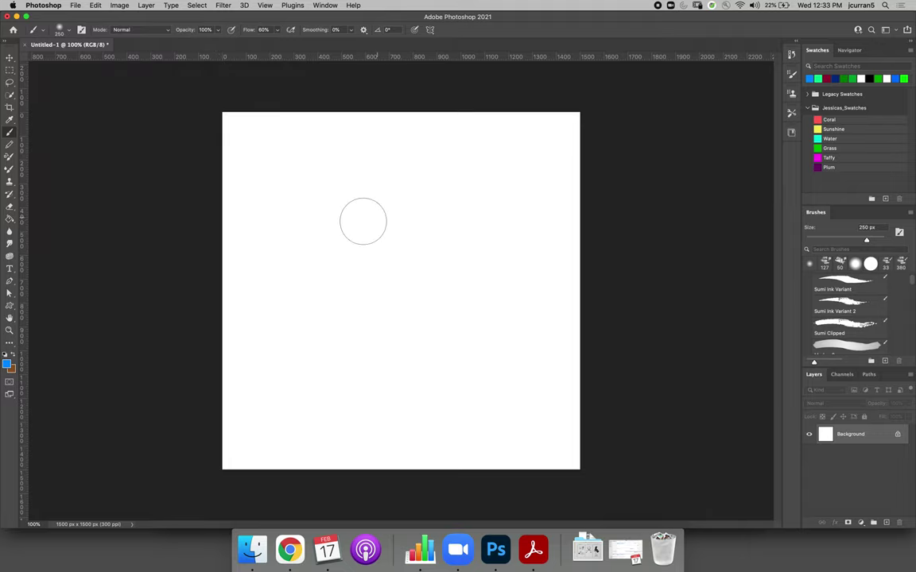
Paint a thin zigzag at 33 px, then big dabs at 121 px, and undo the dabs
click(69, 31)
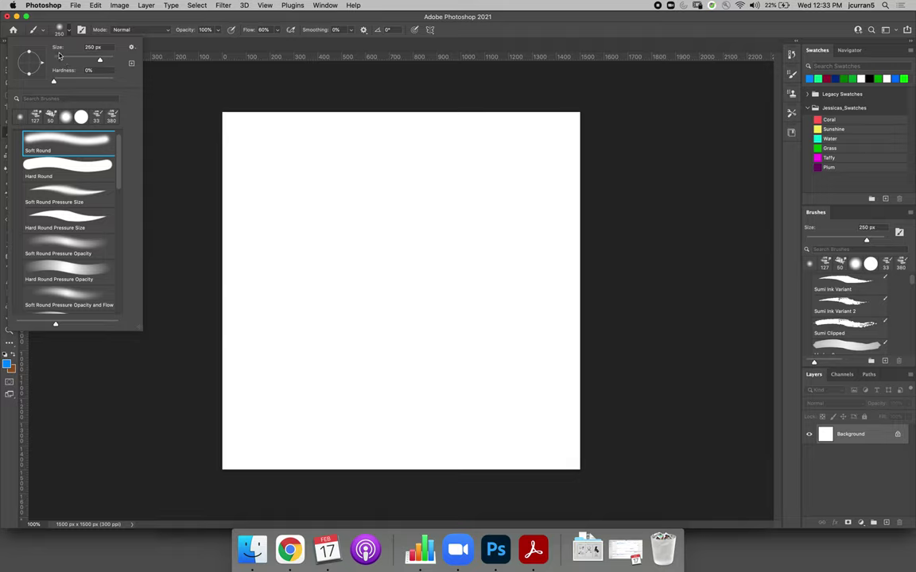
drag(97, 59, 64, 61)
mouse_move(276, 137)
mouse_down()
mouse_move(322, 193)
mouse_move(362, 216)
mouse_move(439, 225)
mouse_up()
click(64, 30)
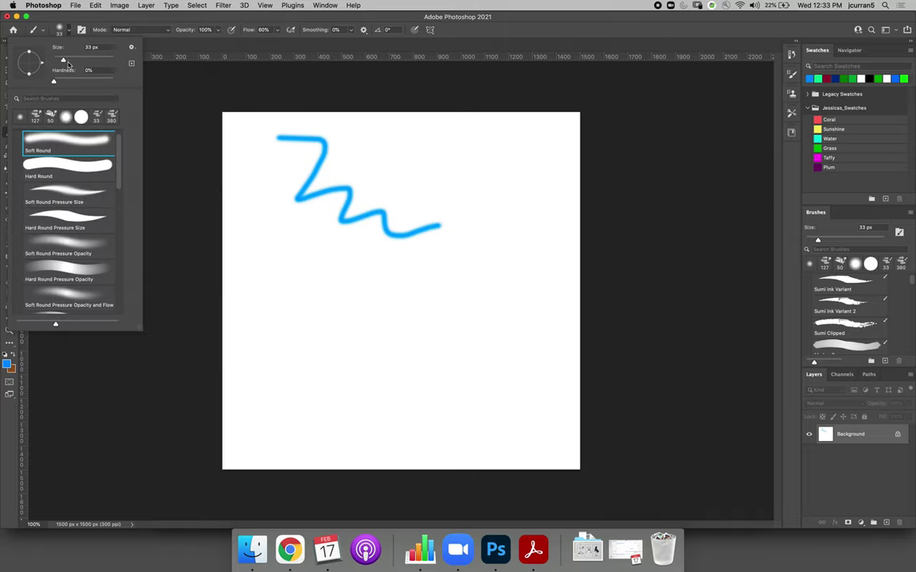
drag(63, 60, 105, 60)
click(253, 217)
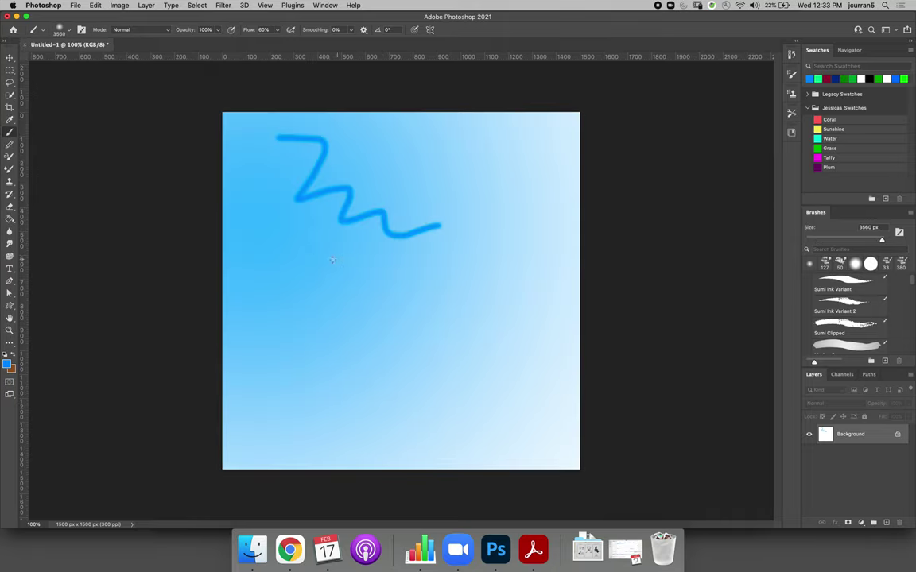
click(298, 231)
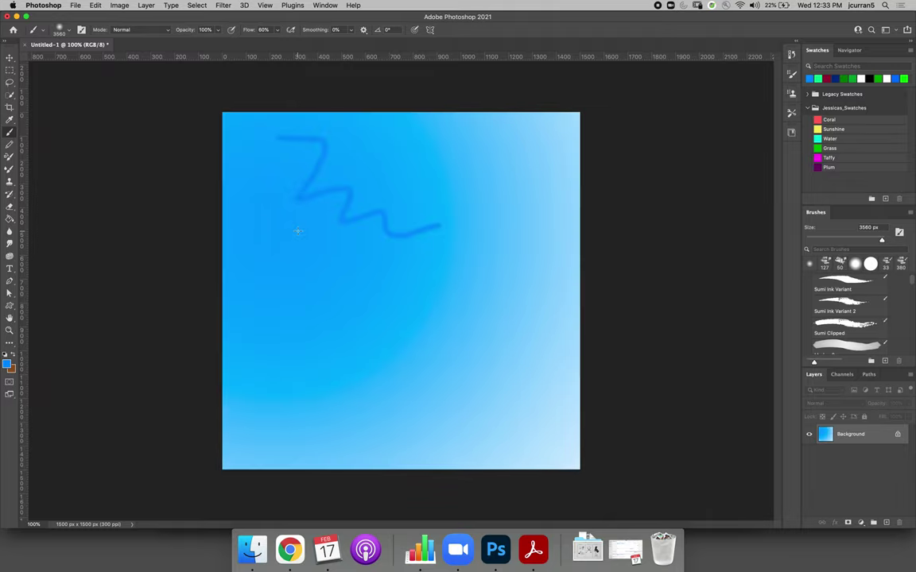
key(super+z)
key(super+z)
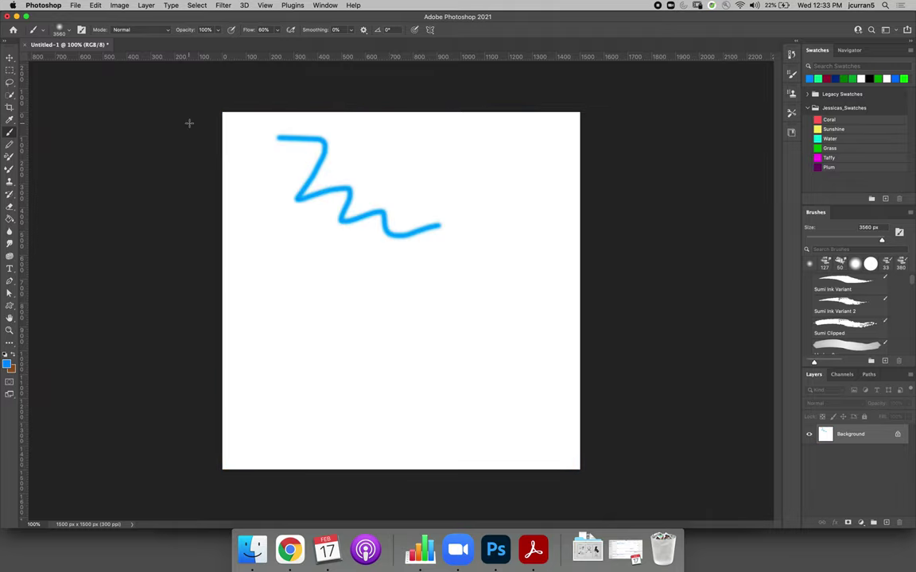
Set the brush to 284 px, paint a large soft zigzag, and undo both zigzags
click(61, 28)
drag(104, 60, 99, 62)
click(282, 258)
mouse_move(278, 238)
mouse_down()
mouse_move(355, 289)
mouse_move(362, 363)
mouse_move(410, 394)
mouse_move(470, 400)
mouse_move(515, 383)
mouse_up()
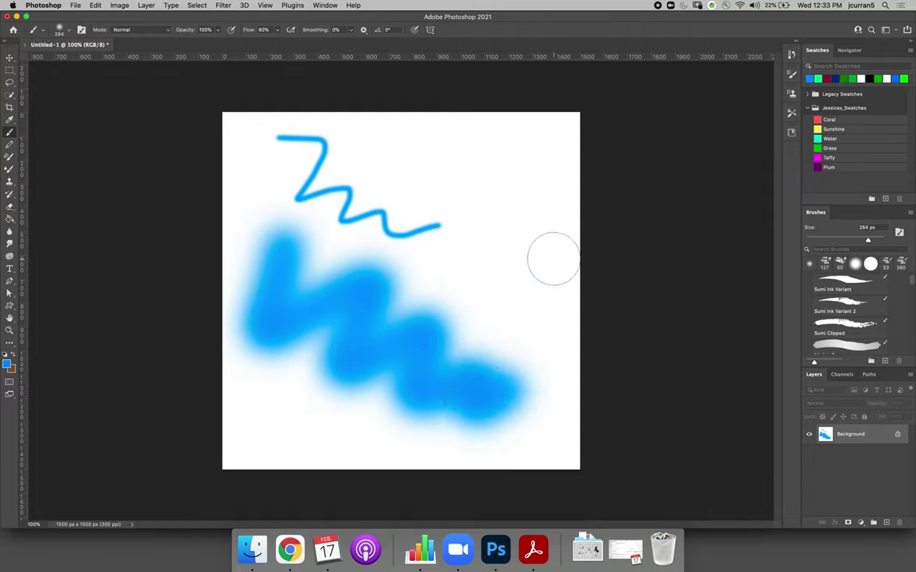
key(super+z)
key(super+z)
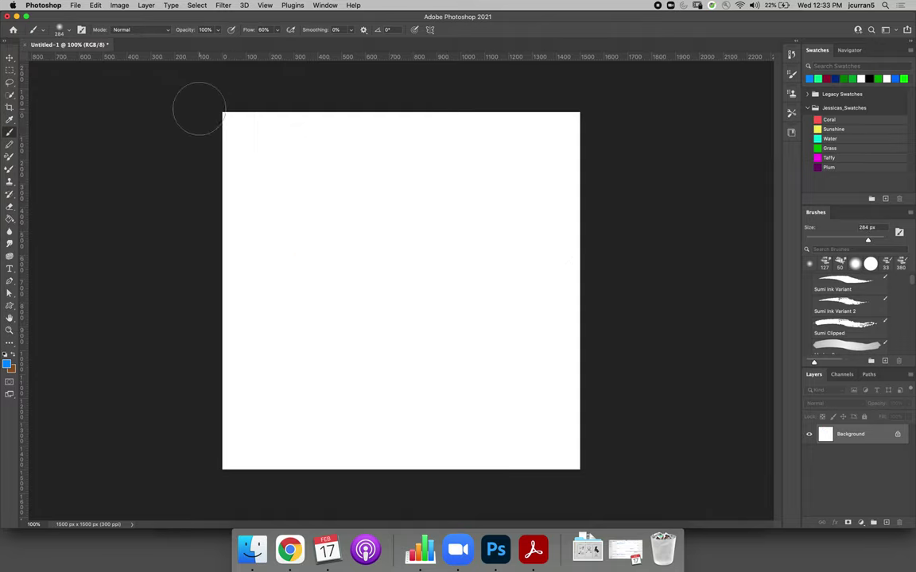
Raise brush hardness to 100%, paint a hard-edged blue loop, and undo it
click(67, 32)
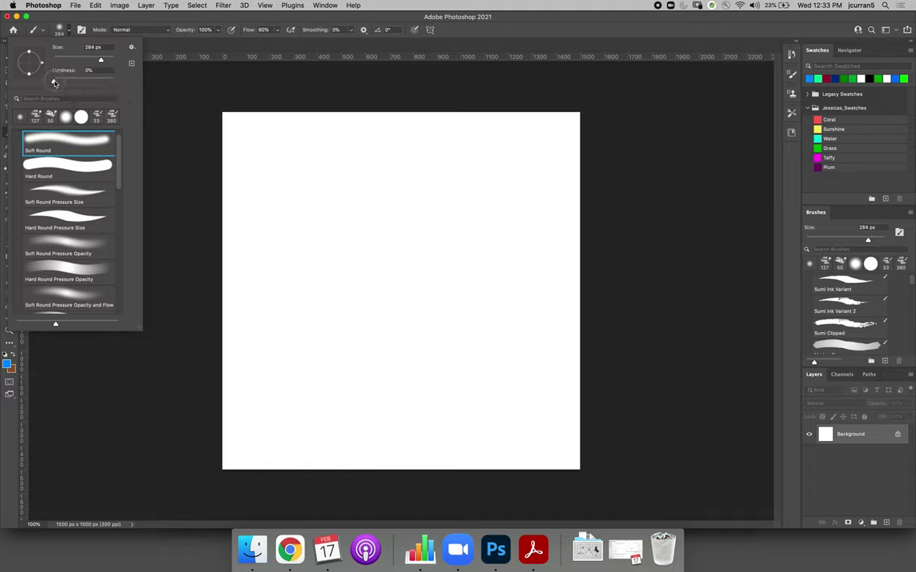
drag(54, 81, 125, 88)
mouse_move(262, 152)
mouse_down()
mouse_move(354, 222)
mouse_move(405, 233)
mouse_move(487, 283)
mouse_move(542, 338)
mouse_up()
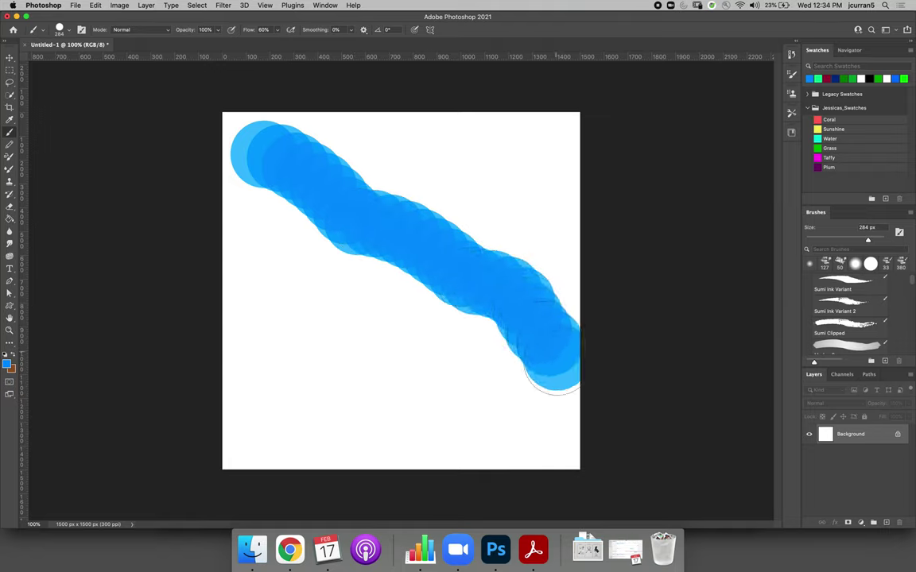
mouse_move(554, 376)
mouse_down()
mouse_move(489, 417)
mouse_move(309, 382)
mouse_move(251, 294)
mouse_move(248, 272)
mouse_move(343, 253)
mouse_move(407, 338)
mouse_move(342, 326)
mouse_move(494, 181)
mouse_move(468, 146)
mouse_move(421, 148)
mouse_move(521, 175)
mouse_move(553, 163)
mouse_move(567, 211)
mouse_move(549, 119)
mouse_move(506, 108)
mouse_move(545, 239)
mouse_move(478, 322)
mouse_move(390, 171)
mouse_move(369, 156)
mouse_up()
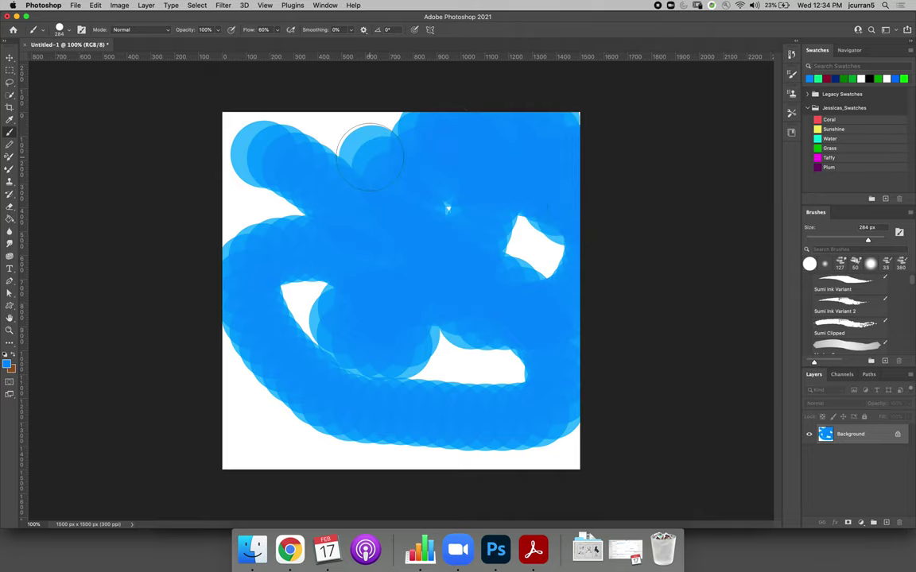
key(super+z)
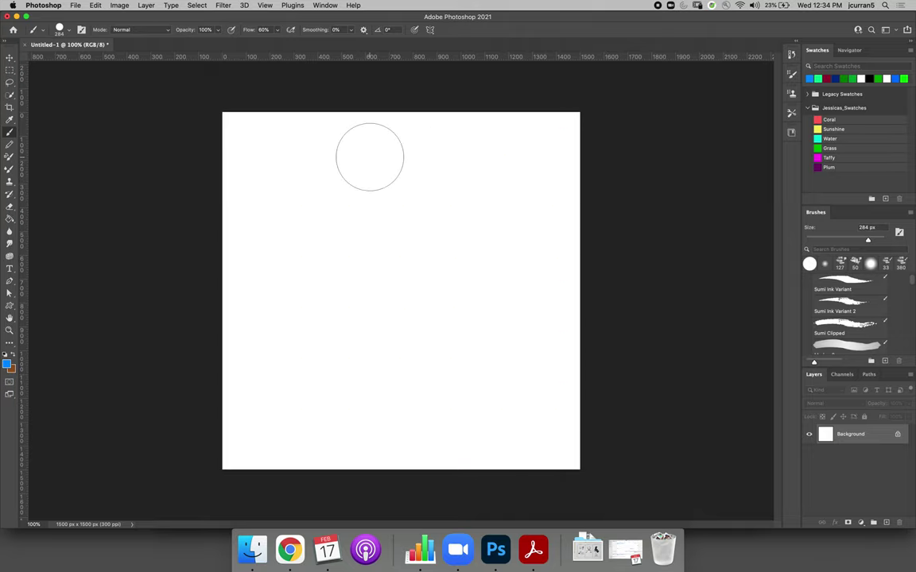
Lower brush hardness to 53%, paint a soft test stroke, and undo it
click(71, 32)
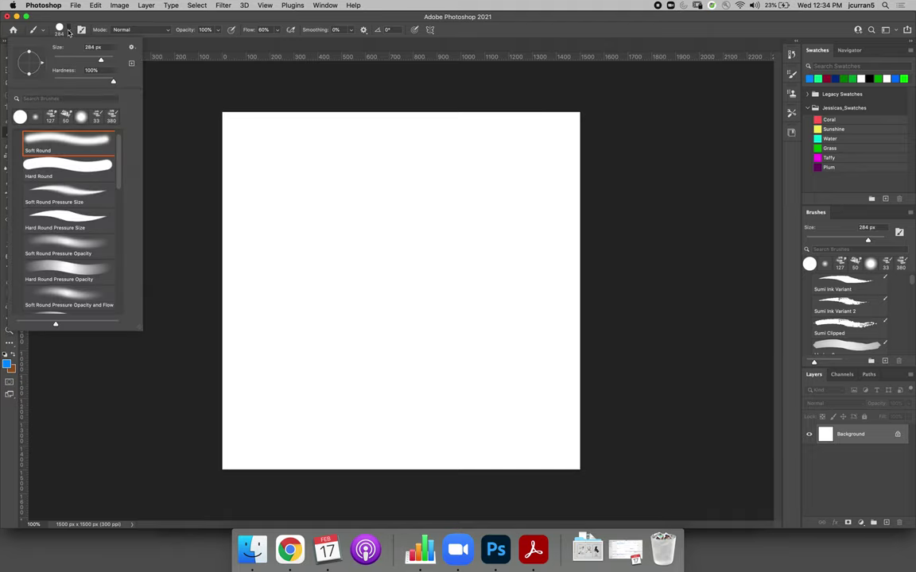
drag(105, 80, 86, 83)
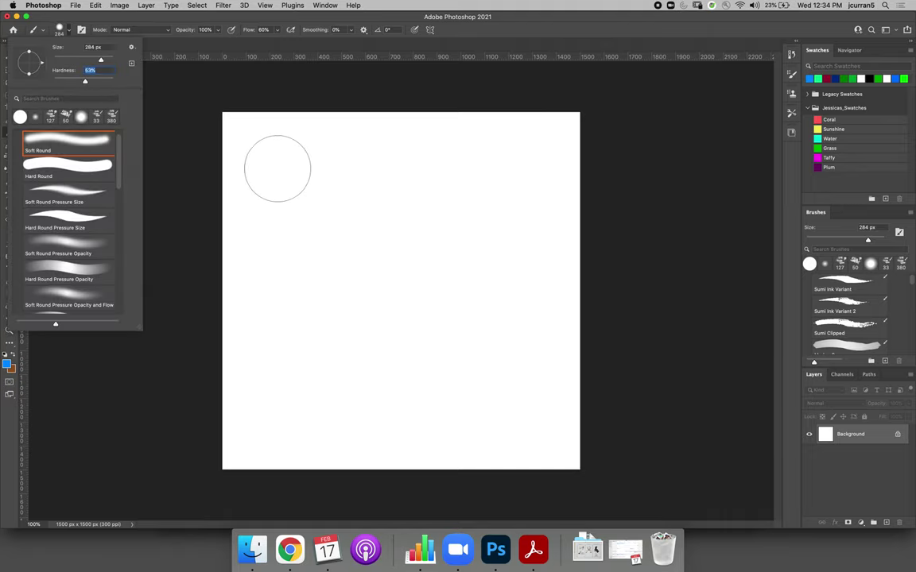
mouse_move(276, 173)
mouse_down()
mouse_move(343, 271)
mouse_move(442, 284)
mouse_move(518, 329)
mouse_move(511, 209)
mouse_move(469, 181)
mouse_up()
key(super+z)
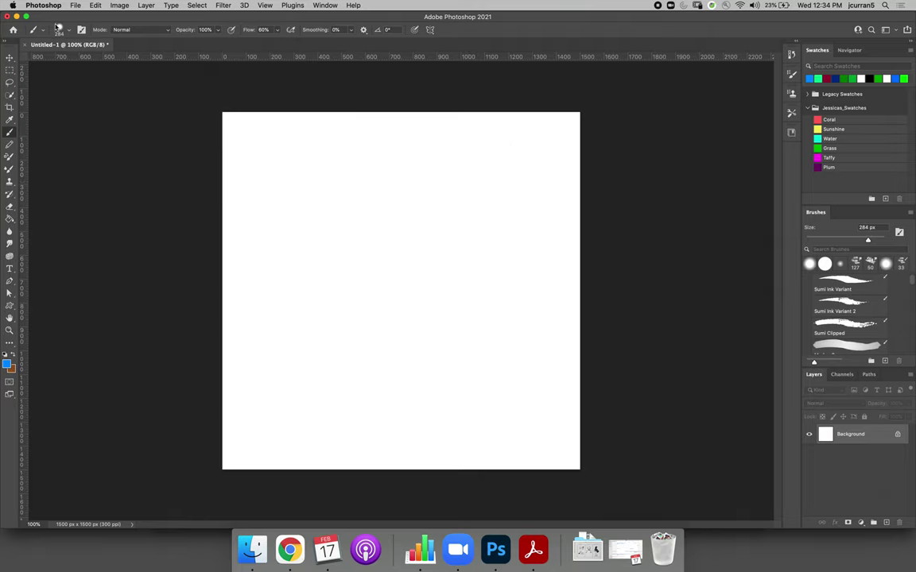
Paint a wide hard blue stroke across the top with the Hard Round brush
click(70, 31)
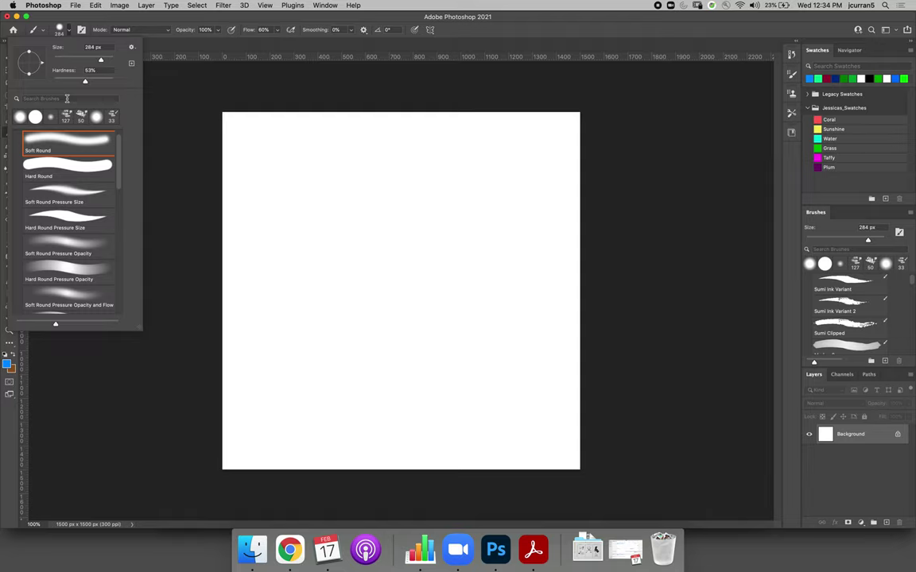
click(51, 168)
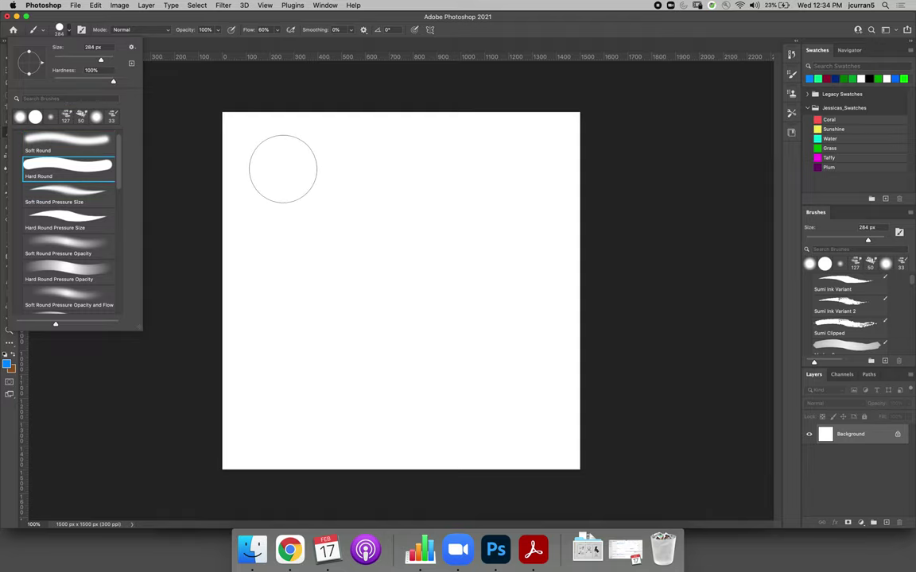
click(345, 175)
drag(346, 175, 482, 185)
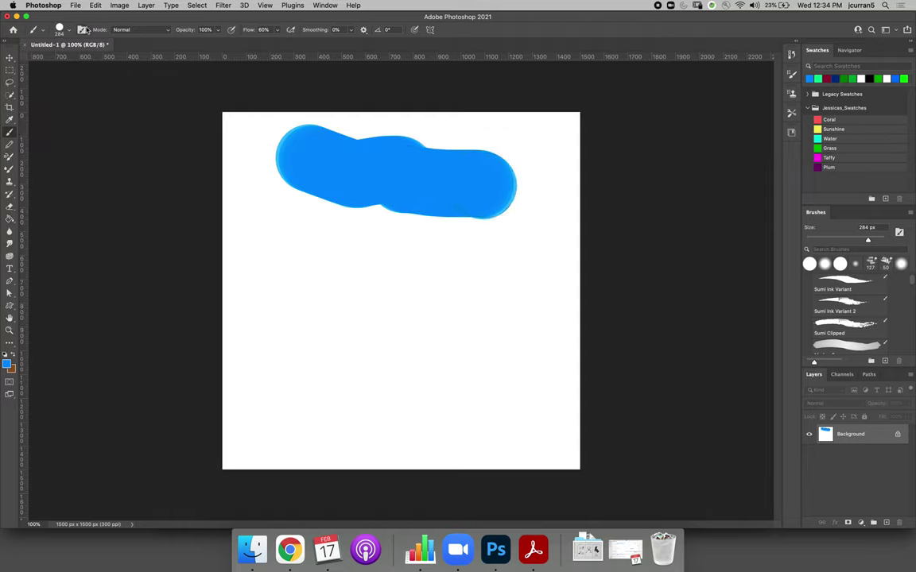
Paint a soft blue curving stroke with the Soft Round Pressure Size brush
click(81, 29)
click(63, 29)
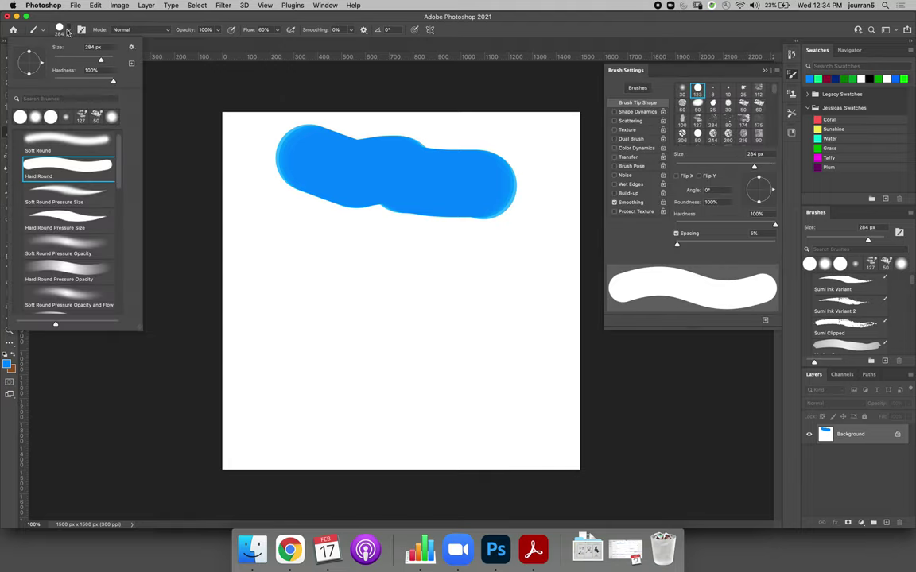
click(386, 13)
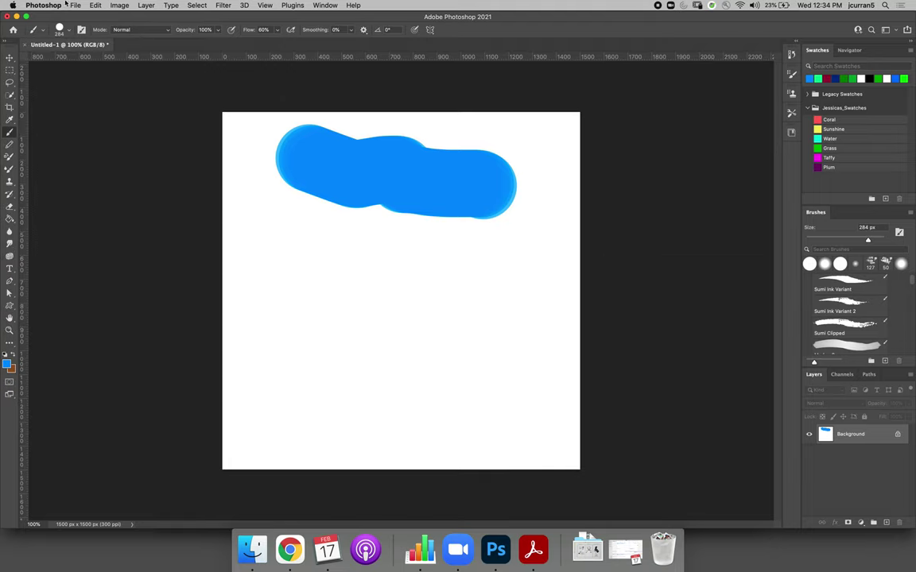
click(59, 29)
click(56, 195)
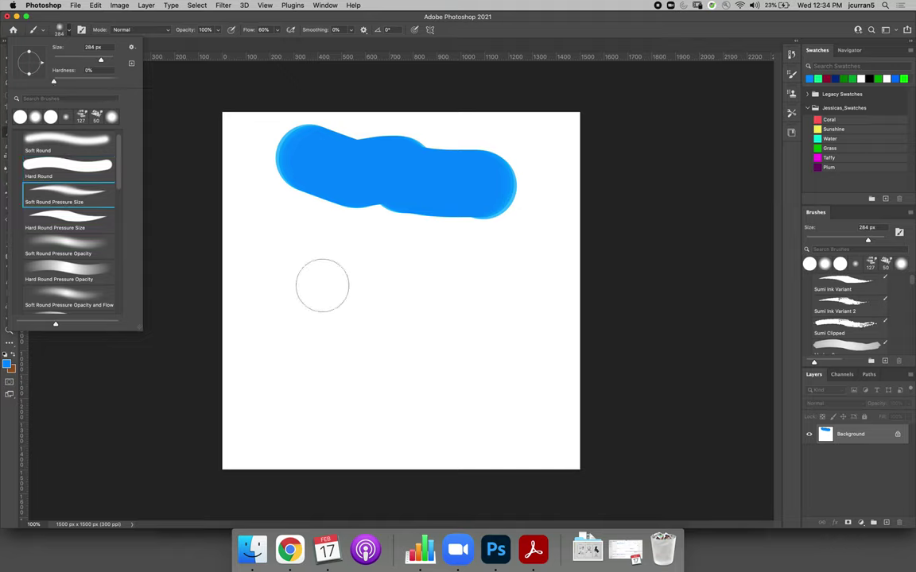
mouse_move(290, 241)
mouse_down()
mouse_move(441, 304)
mouse_move(530, 323)
mouse_move(526, 346)
mouse_move(560, 389)
mouse_up()
Add a soft stroke from the left edge, then a Hard Round Pressure Opacity stroke
click(67, 33)
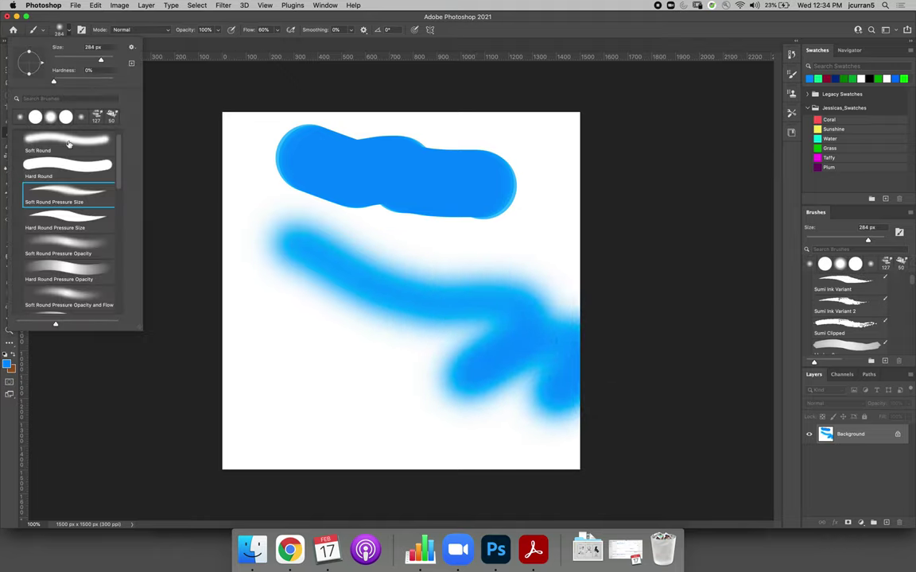
click(57, 220)
mouse_move(216, 272)
mouse_down()
mouse_move(234, 323)
mouse_move(239, 319)
mouse_move(296, 401)
mouse_move(404, 388)
mouse_up()
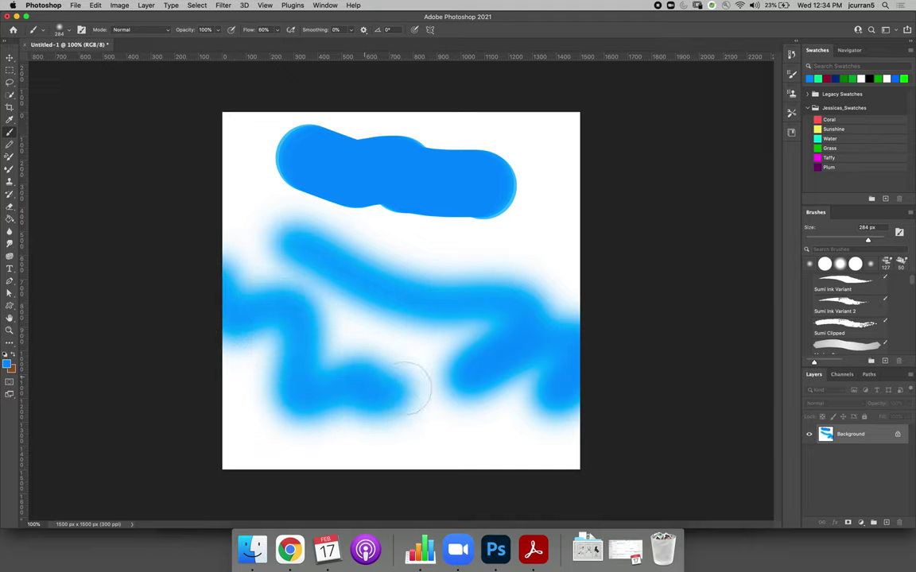
click(69, 32)
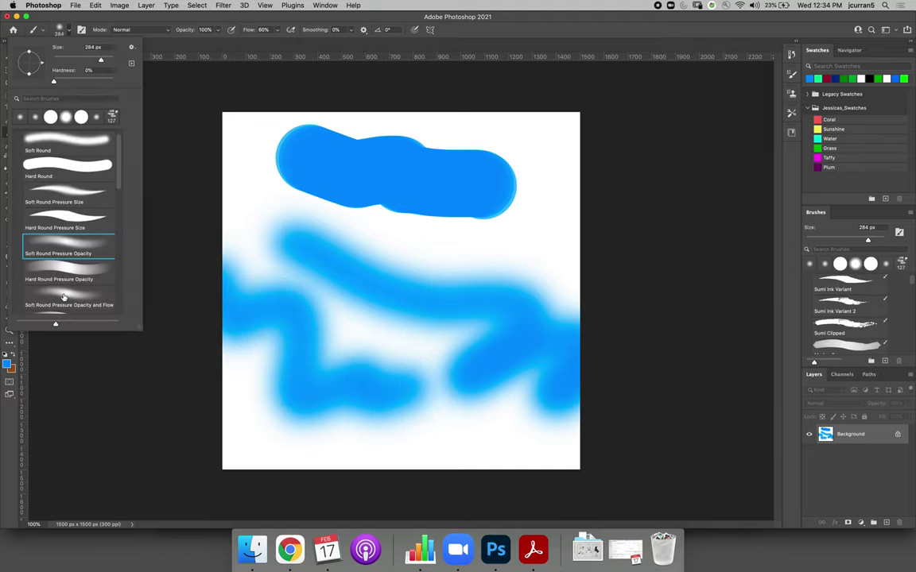
click(61, 265)
mouse_move(255, 215)
mouse_down()
mouse_move(258, 271)
mouse_move(488, 253)
mouse_up()
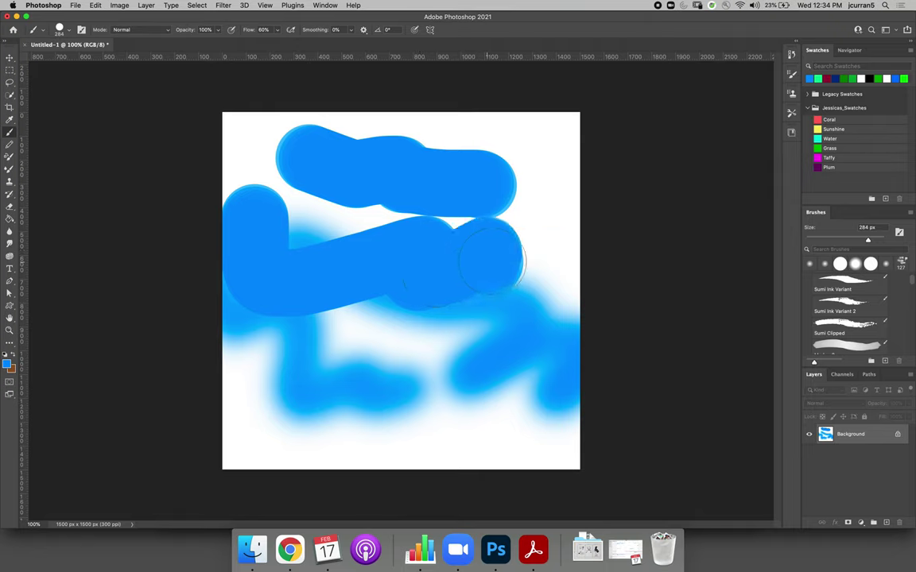
Draw a thin pencil V and zigzag along the top with KYLE Ultimate Pencil Hard
click(69, 32)
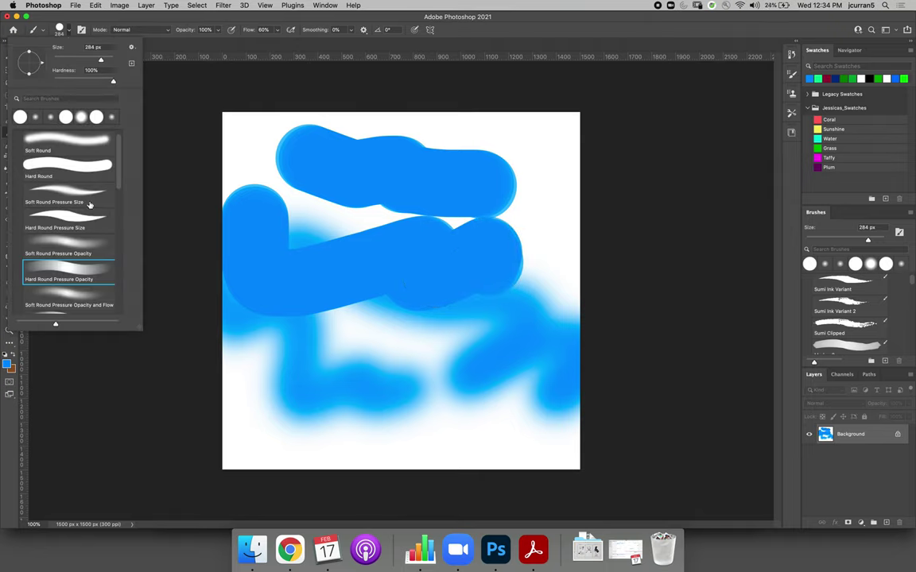
scroll(69, 165, up, 2)
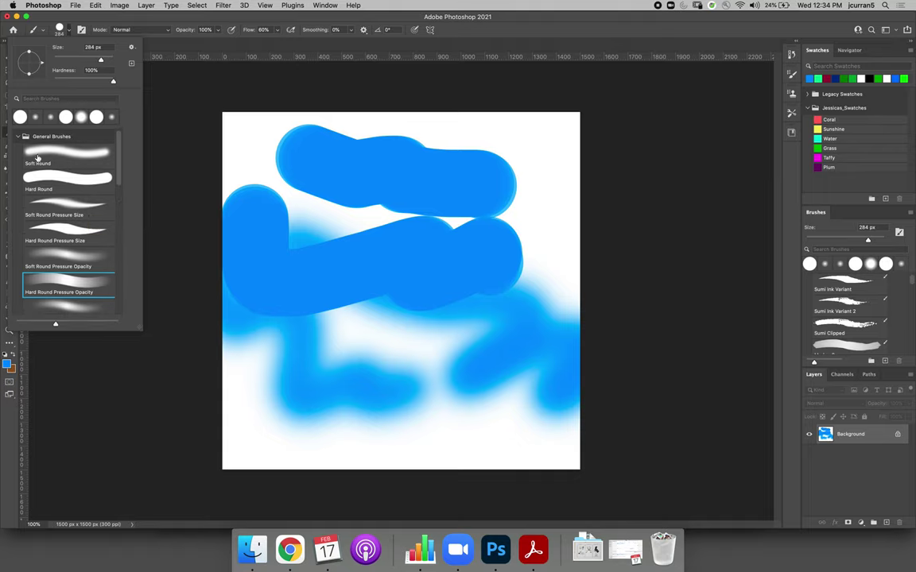
click(19, 137)
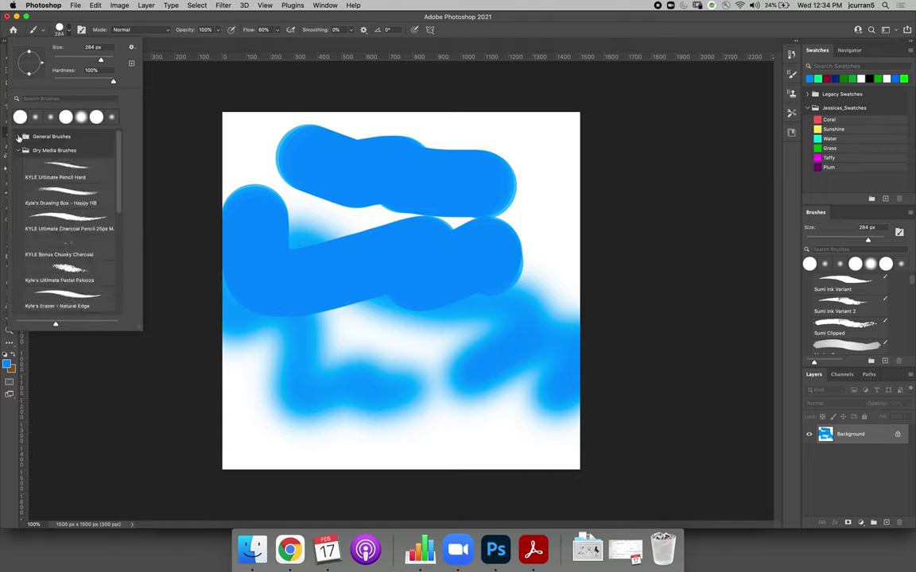
click(62, 166)
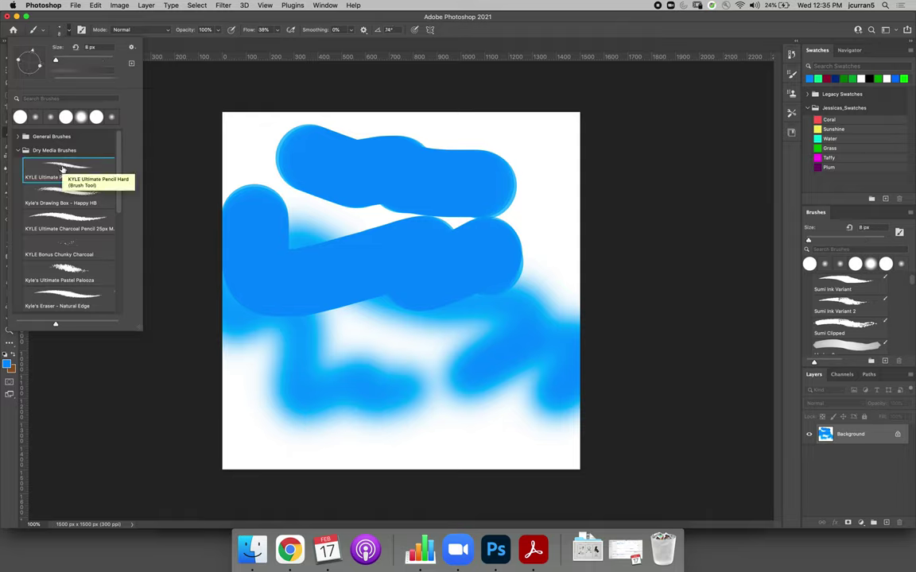
click(259, 136)
mouse_move(255, 133)
mouse_down()
mouse_move(245, 162)
mouse_move(279, 150)
mouse_up()
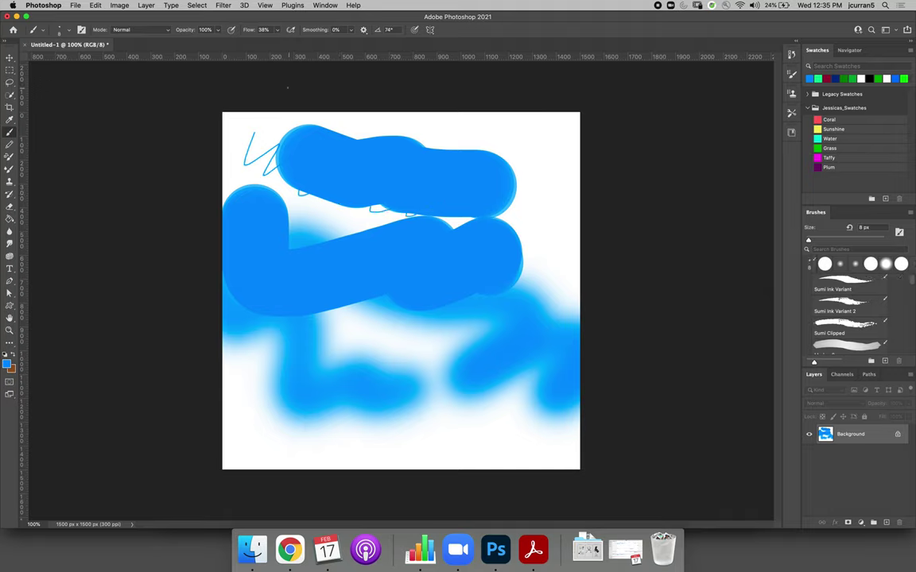
mouse_move(367, 131)
mouse_down()
mouse_move(441, 119)
mouse_move(484, 148)
mouse_up()
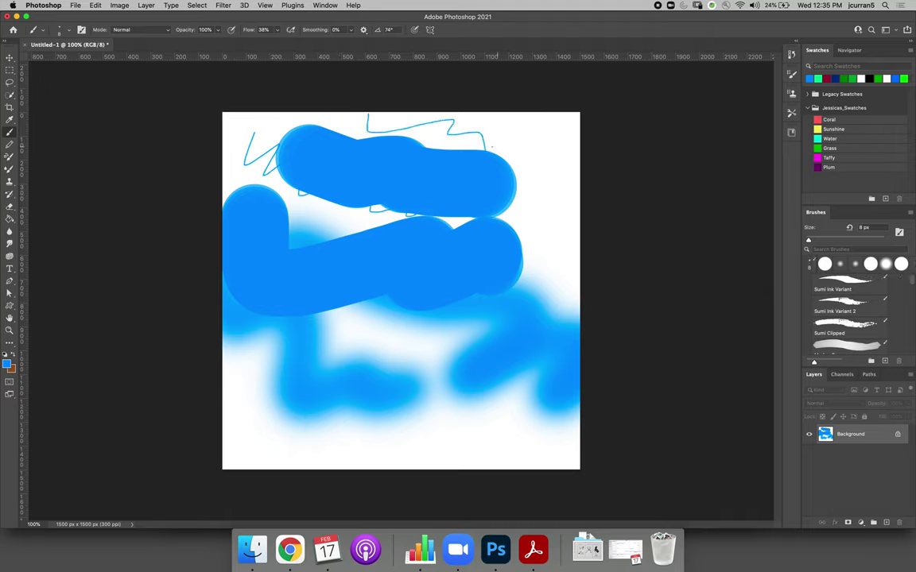
Add a KYLE Bonus Chunky Charcoal stroke and thin Ultimate Inking Thick 'n Thin marks
click(63, 31)
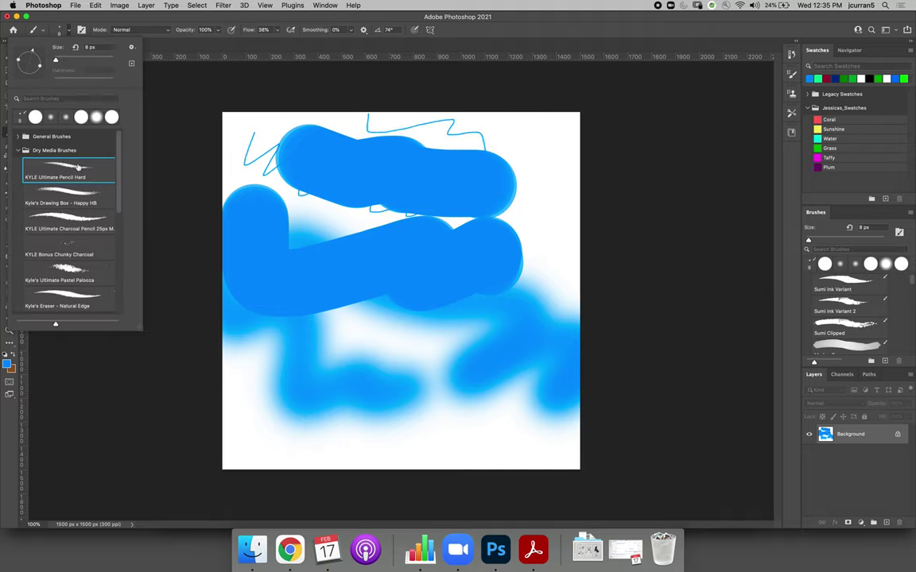
click(57, 257)
mouse_move(270, 199)
mouse_down()
mouse_move(326, 240)
mouse_move(417, 215)
mouse_up()
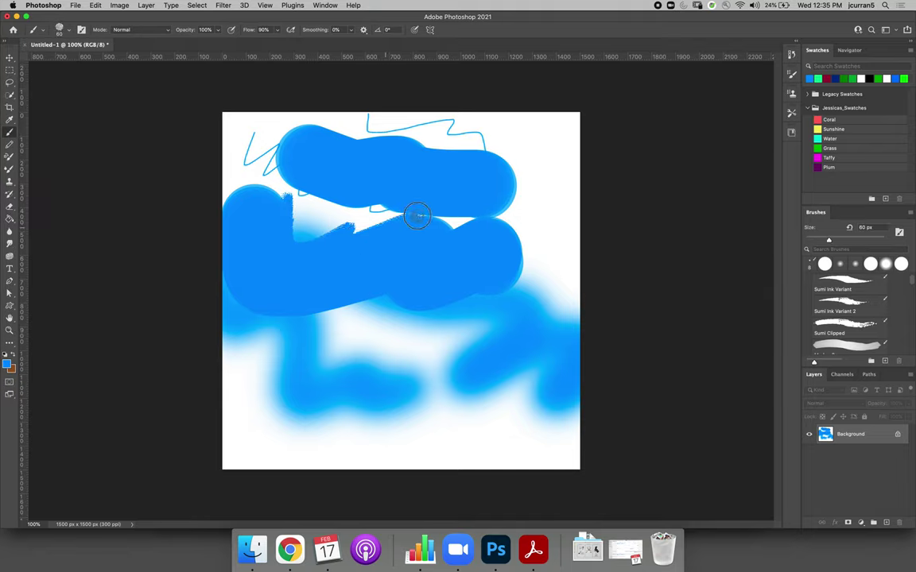
click(64, 30)
scroll(67, 198, down, 2)
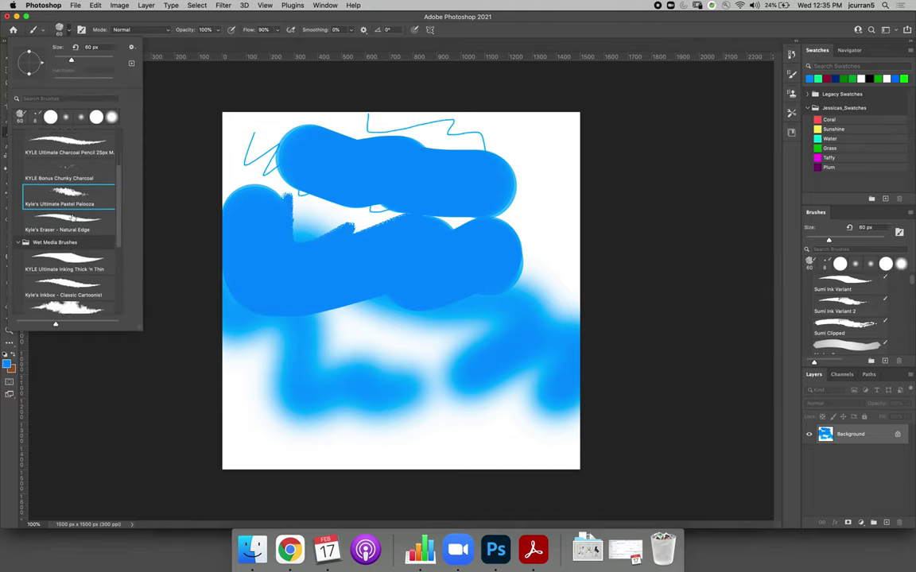
scroll(70, 205, down, 1)
click(70, 216)
click(315, 204)
mouse_move(326, 200)
mouse_down()
mouse_move(327, 252)
mouse_move(374, 226)
mouse_up()
Smudge the lower blue strokes left to right with Kyle's Paintbox - Wet Blender 50
click(70, 31)
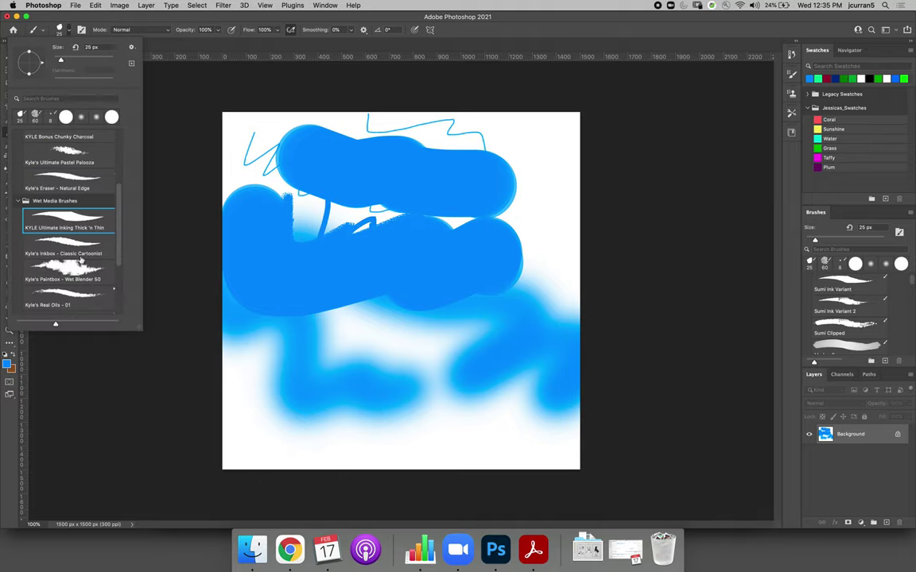
click(76, 269)
click(262, 374)
mouse_move(262, 373)
mouse_down()
mouse_move(392, 417)
mouse_move(505, 392)
mouse_move(461, 346)
mouse_up()
Smudge the middle band, upper band, white gap and top edge into soft blue streaks
mouse_move(291, 334)
mouse_down()
mouse_move(411, 344)
mouse_move(499, 323)
mouse_move(580, 327)
mouse_up()
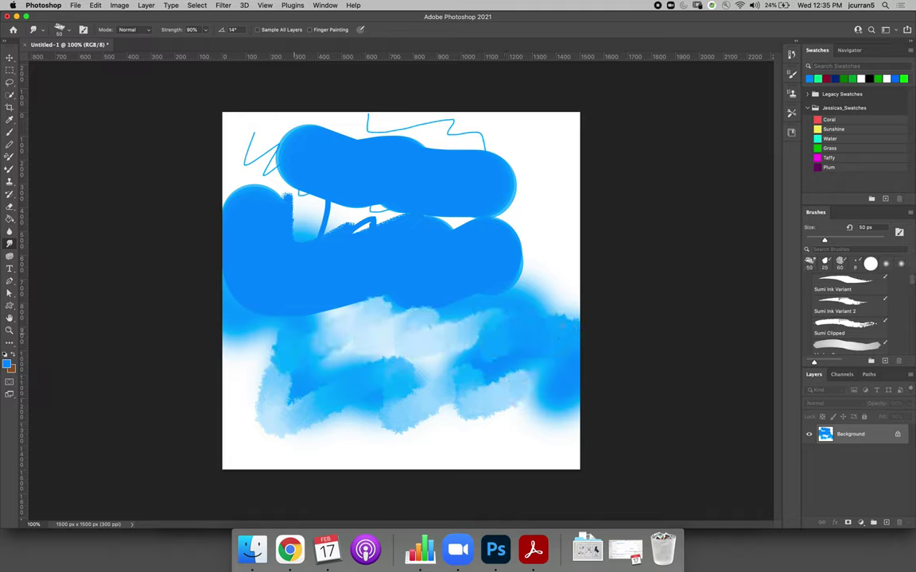
mouse_move(264, 291)
mouse_down()
mouse_move(399, 308)
mouse_move(463, 307)
mouse_move(537, 290)
mouse_up()
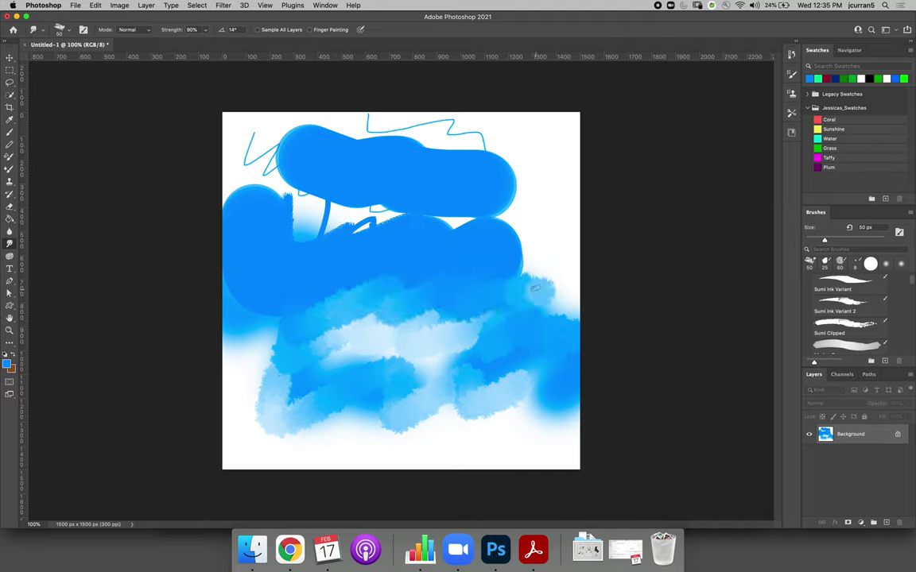
mouse_move(302, 193)
mouse_down()
mouse_move(326, 216)
mouse_move(466, 218)
mouse_move(566, 194)
mouse_up()
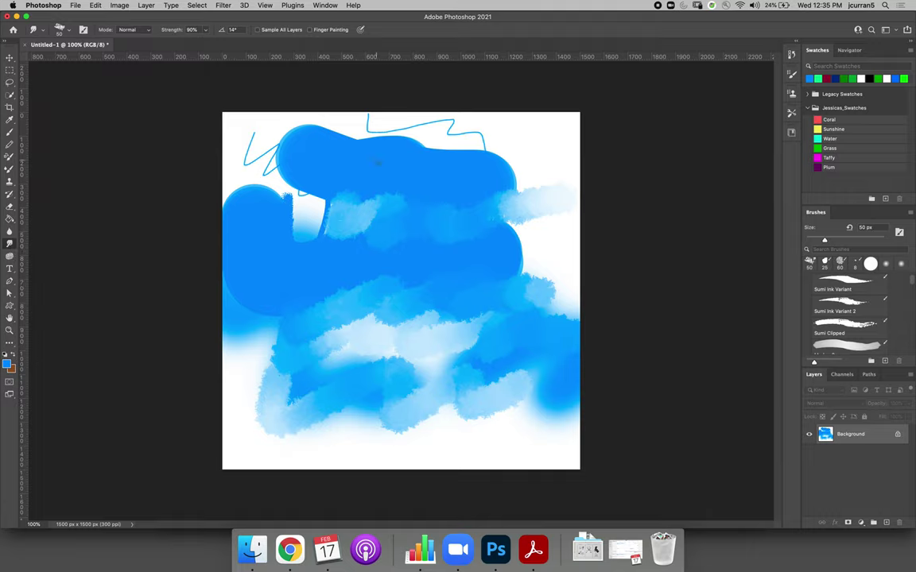
mouse_move(377, 162)
mouse_down()
mouse_move(409, 137)
mouse_move(447, 153)
mouse_move(505, 155)
mouse_move(508, 183)
mouse_move(401, 163)
mouse_move(381, 143)
mouse_move(384, 131)
mouse_move(337, 139)
mouse_move(306, 125)
mouse_up()
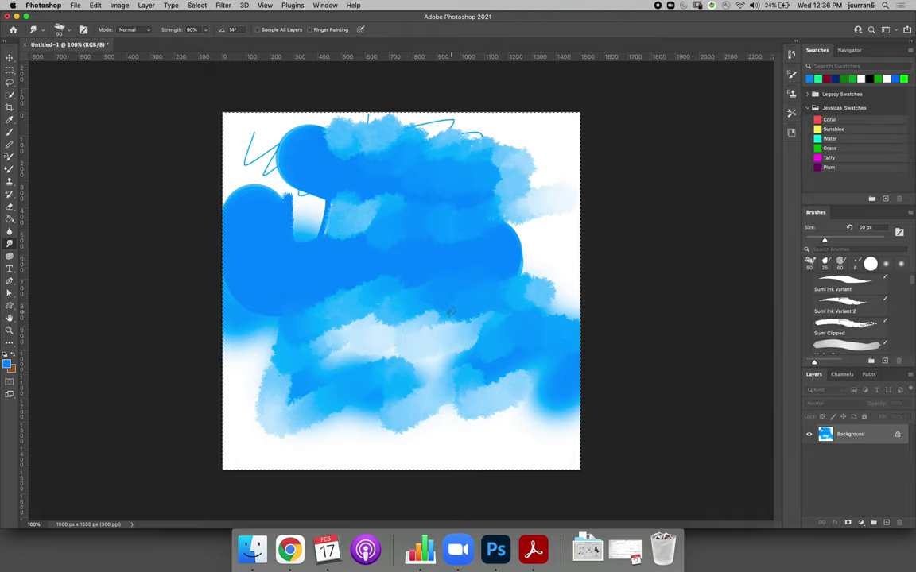
Undo the brown fill, fill the canvas with White via Edit > Fill, and deselect
key(super+BackSpace)
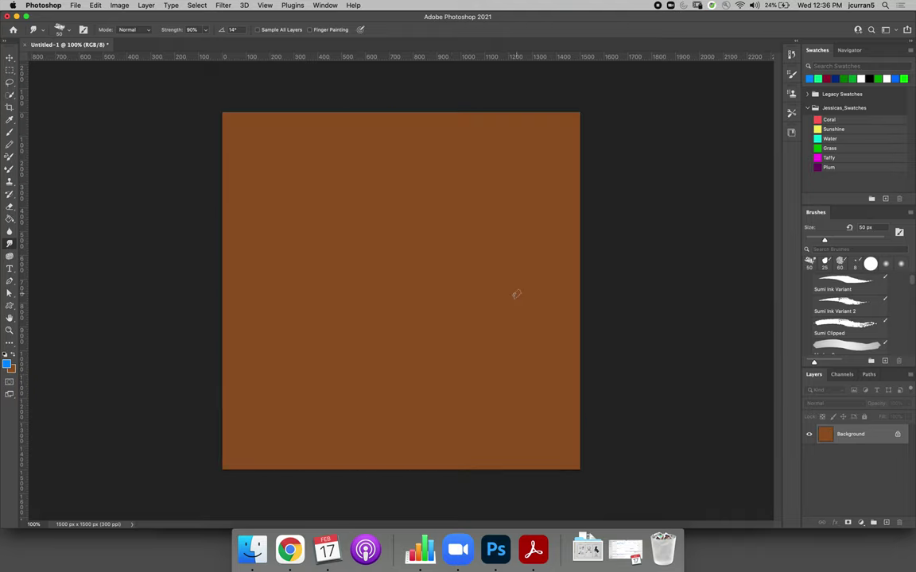
key(super+z)
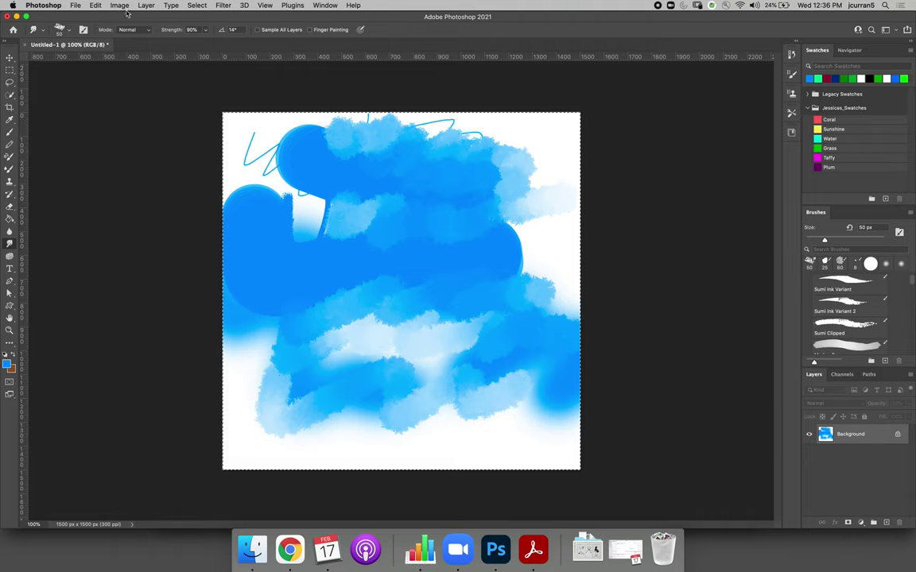
click(95, 5)
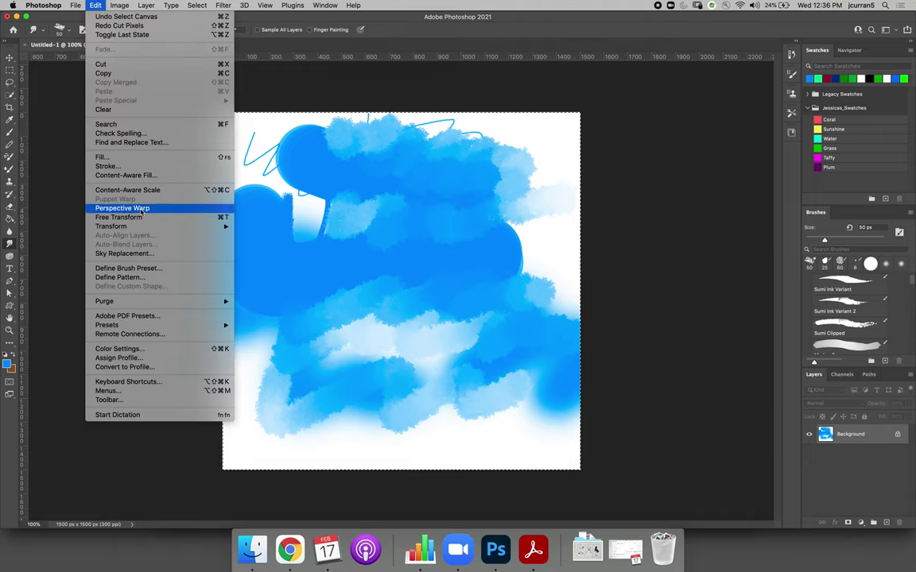
click(143, 158)
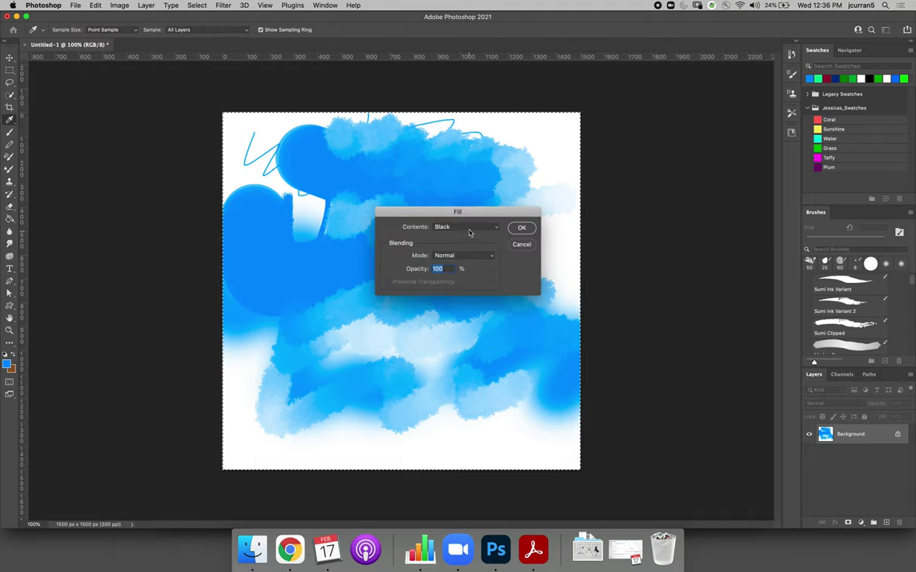
click(468, 228)
click(473, 243)
click(521, 227)
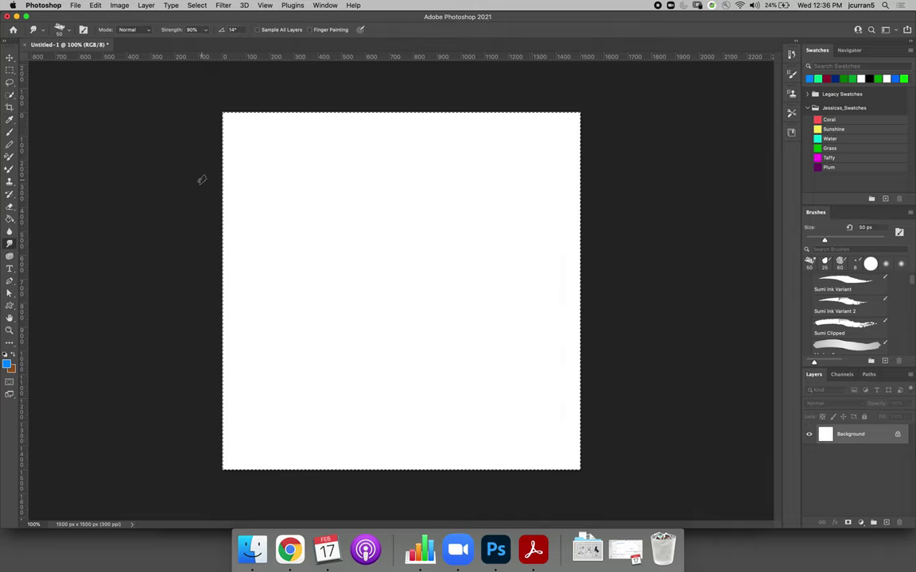
key(super+d)
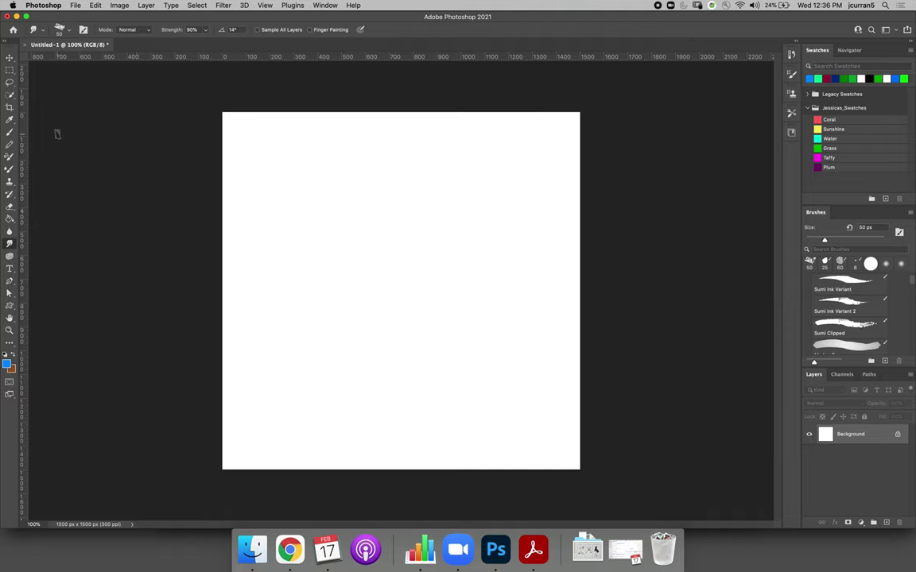
Browse the brush presets and load Kyle's Ultimate Pastel Palooza at 60 px
click(69, 33)
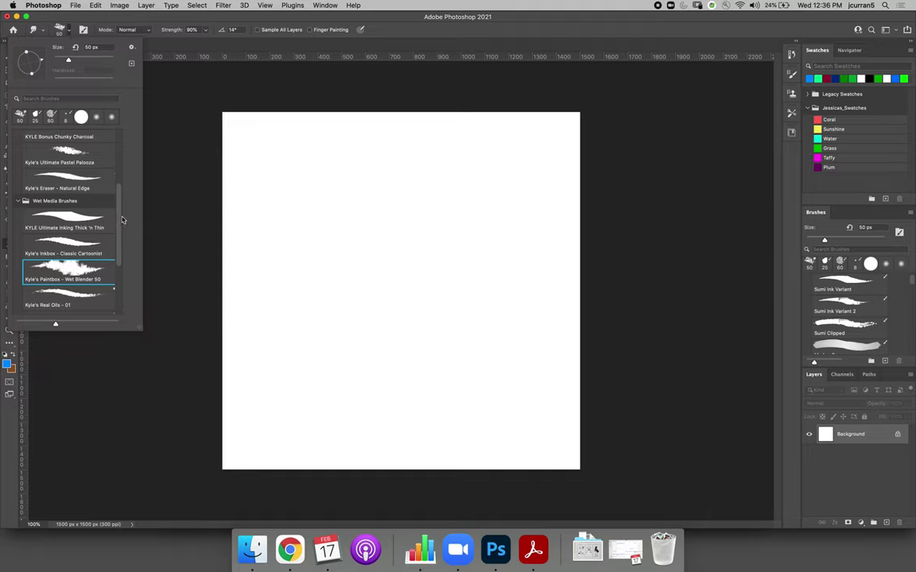
scroll(118, 249, down, 5)
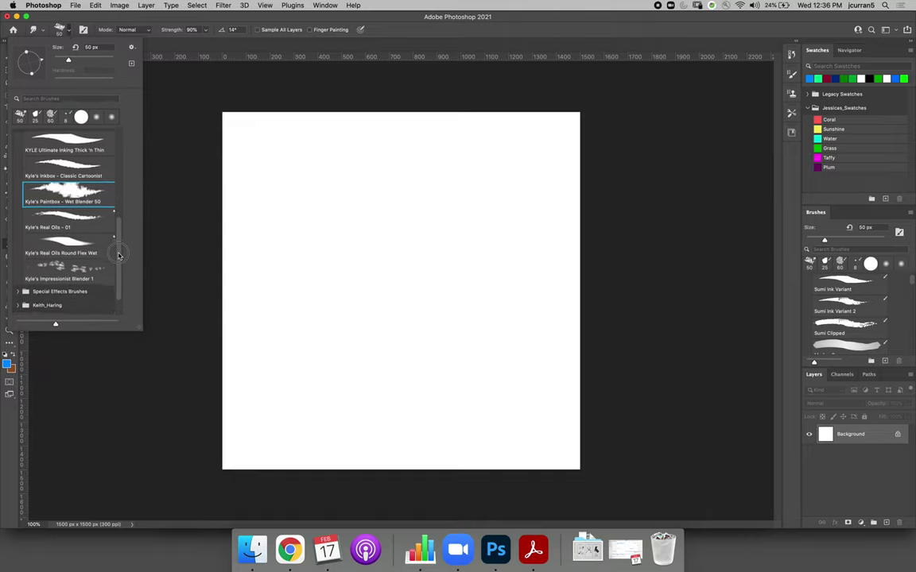
click(48, 268)
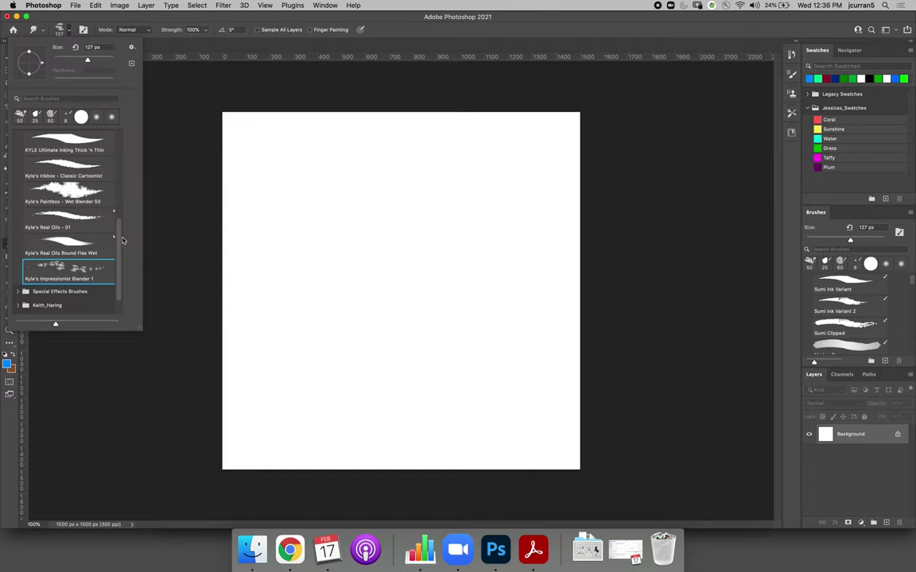
scroll(79, 222, up, 5)
click(80, 200)
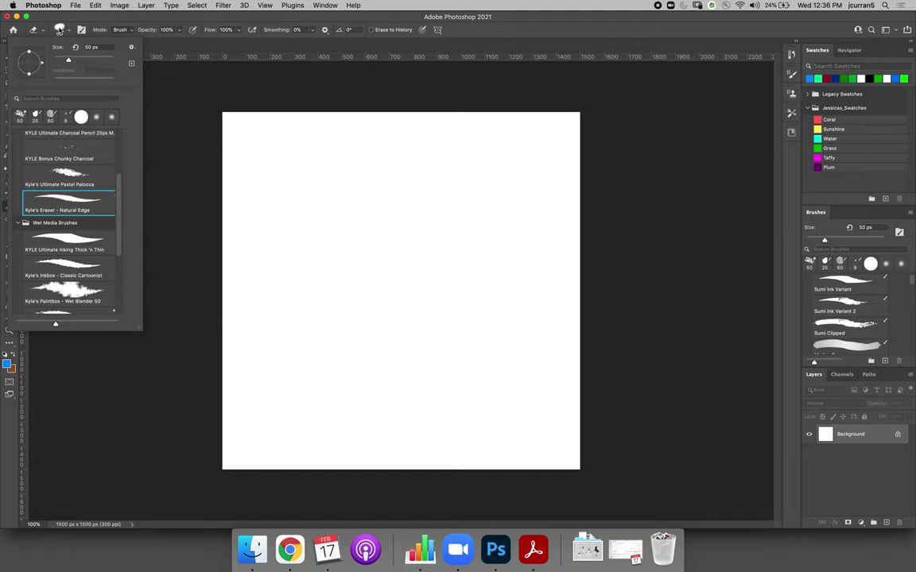
click(57, 179)
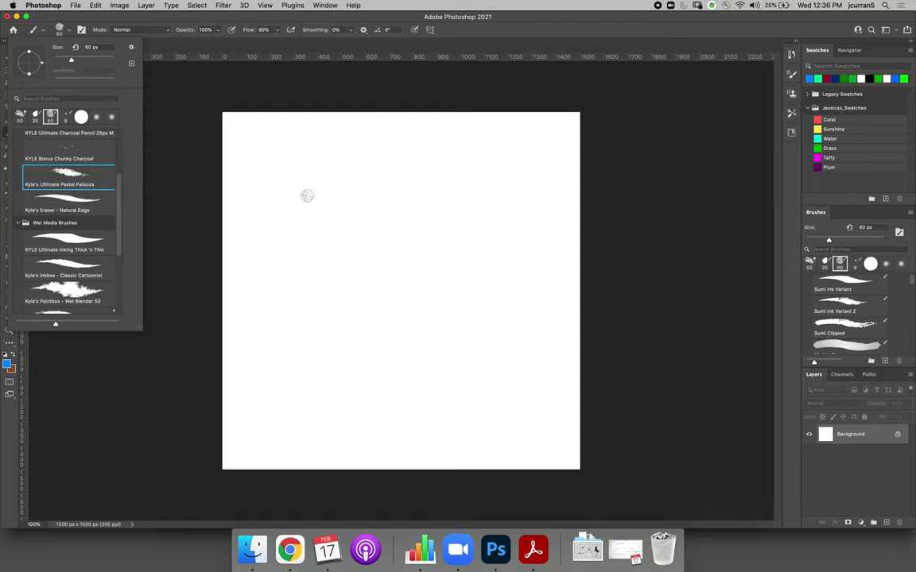
Paint a blue pastel zigzag diagonally across the canvas, then try two eraser strokes and undo both
mouse_move(302, 171)
mouse_down()
mouse_move(289, 230)
mouse_move(333, 207)
mouse_move(349, 269)
mouse_move(488, 305)
mouse_move(540, 301)
mouse_up()
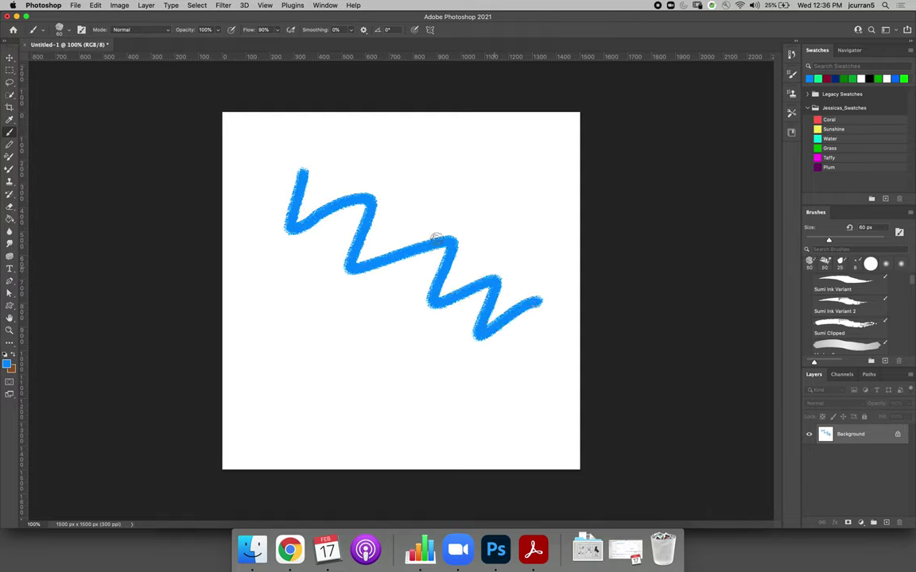
click(70, 32)
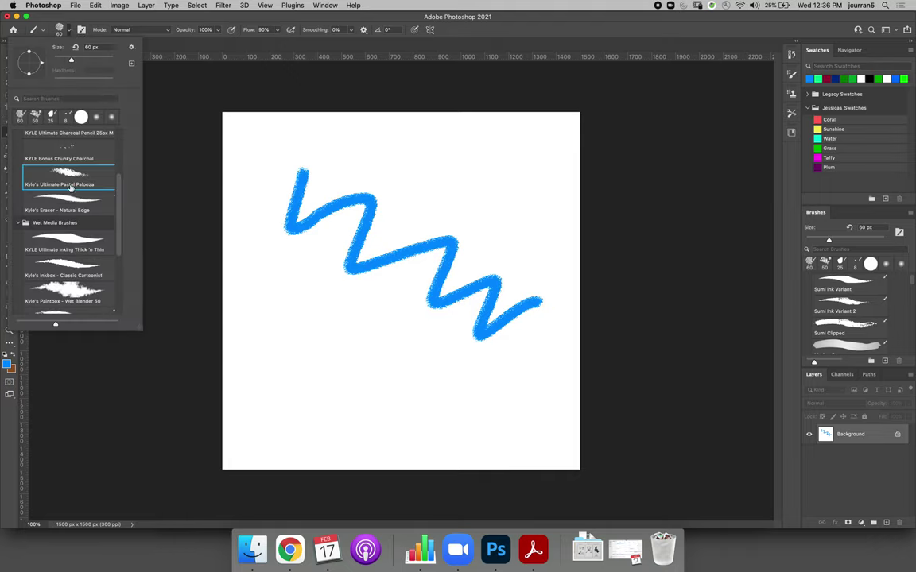
key(e)
mouse_move(394, 192)
mouse_down()
mouse_move(341, 256)
mouse_move(389, 217)
mouse_move(392, 191)
mouse_move(344, 303)
mouse_move(437, 230)
mouse_up()
mouse_move(471, 194)
mouse_down()
mouse_move(468, 221)
mouse_move(397, 337)
mouse_move(501, 246)
mouse_up()
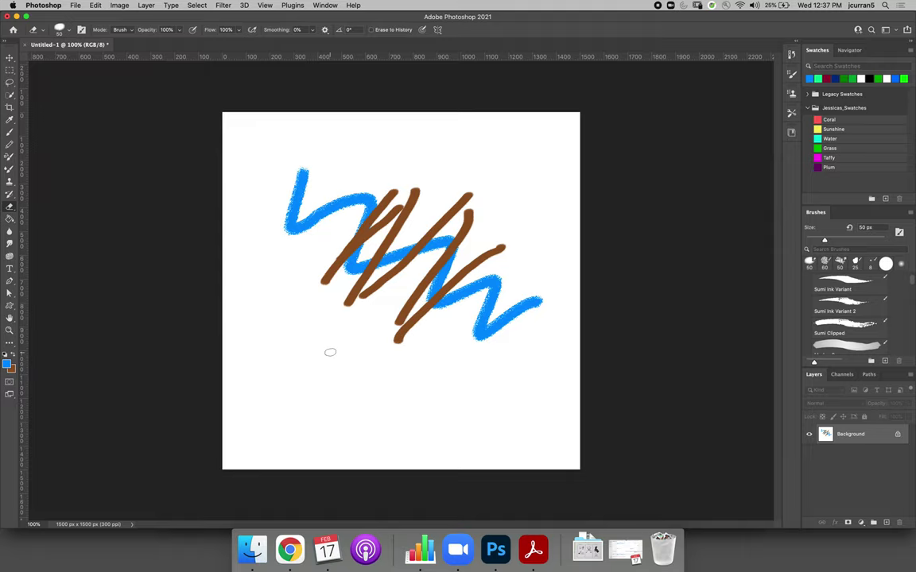
key(super+z)
key(super+z)
key(super+z)
key(super+z)
key(super+z)
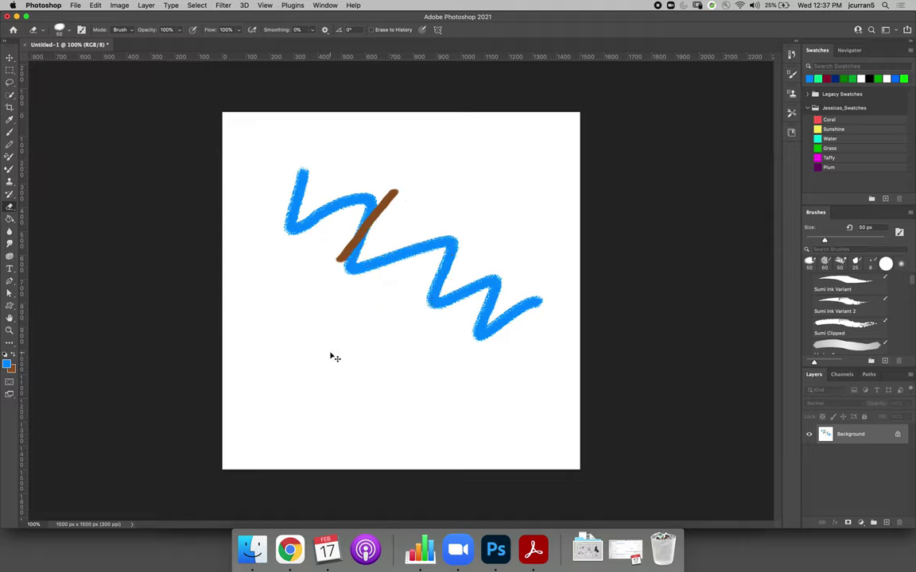
key(super+z)
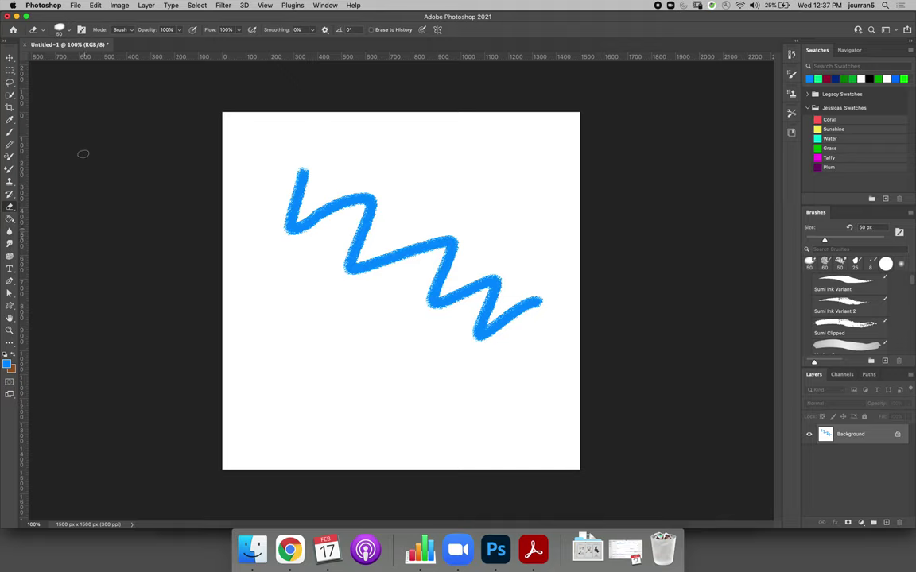
click(68, 29)
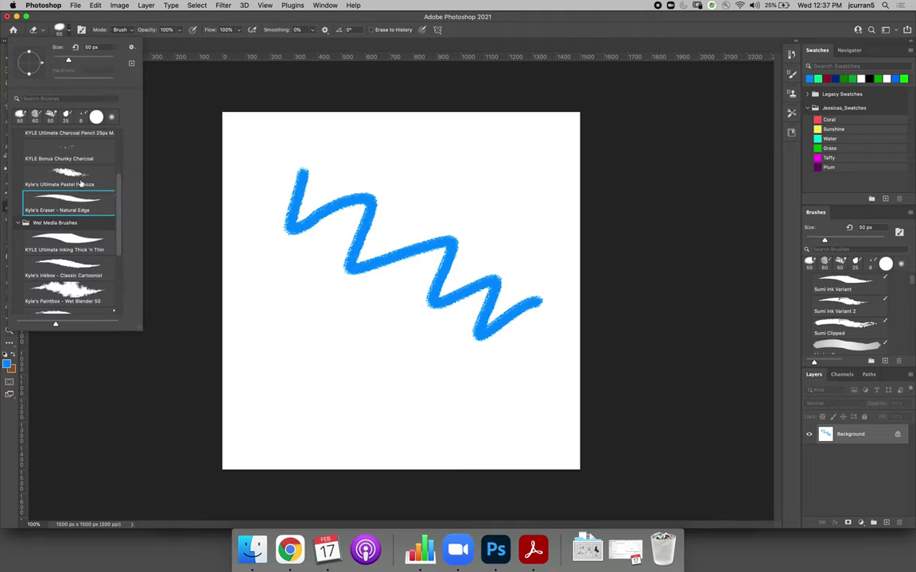
Switch to the Ultimate Pastel Palooza brush and paint a blue zigzag above the first one
click(64, 173)
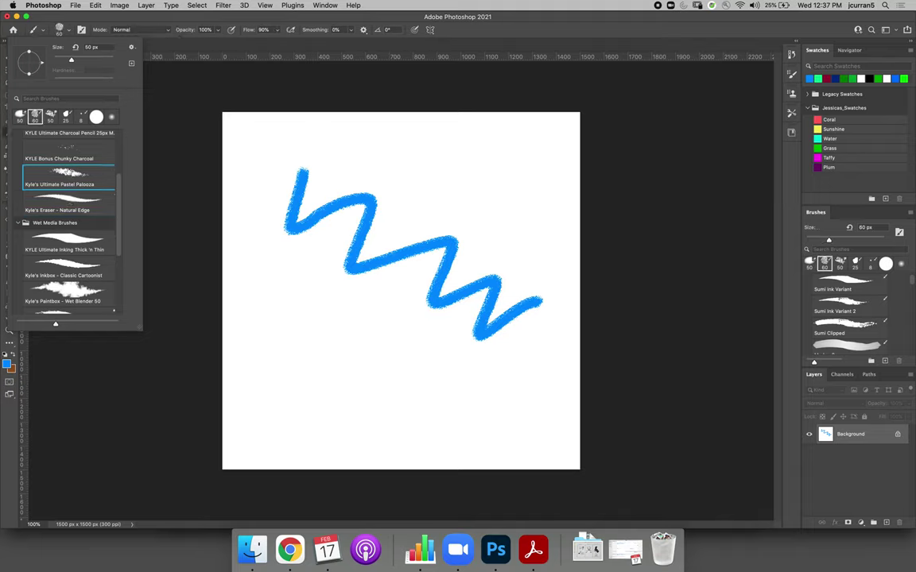
click(201, 89)
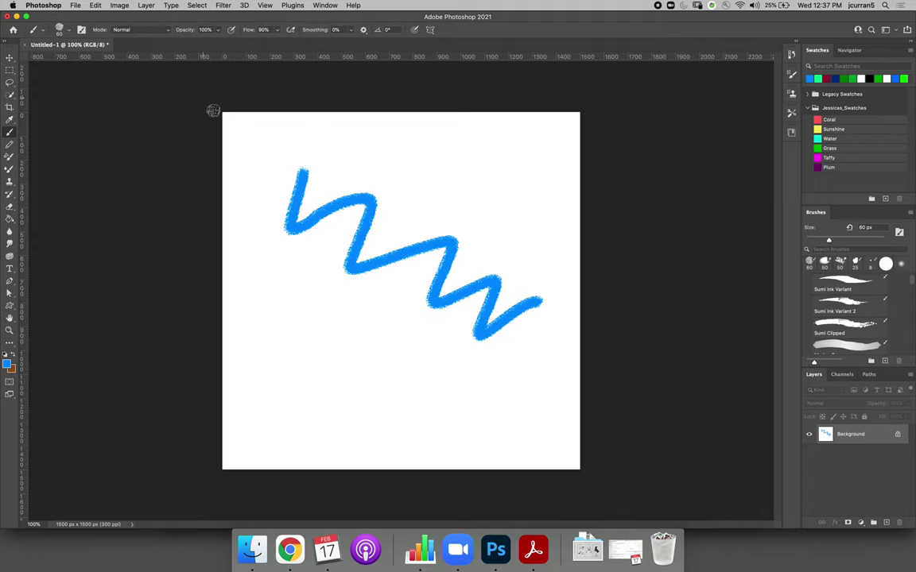
mouse_move(359, 138)
mouse_down()
mouse_move(360, 166)
mouse_move(484, 184)
mouse_move(536, 205)
mouse_up()
Lower brush opacity to 26% and paint two faint overlapping blue zigzags at lower left
click(220, 31)
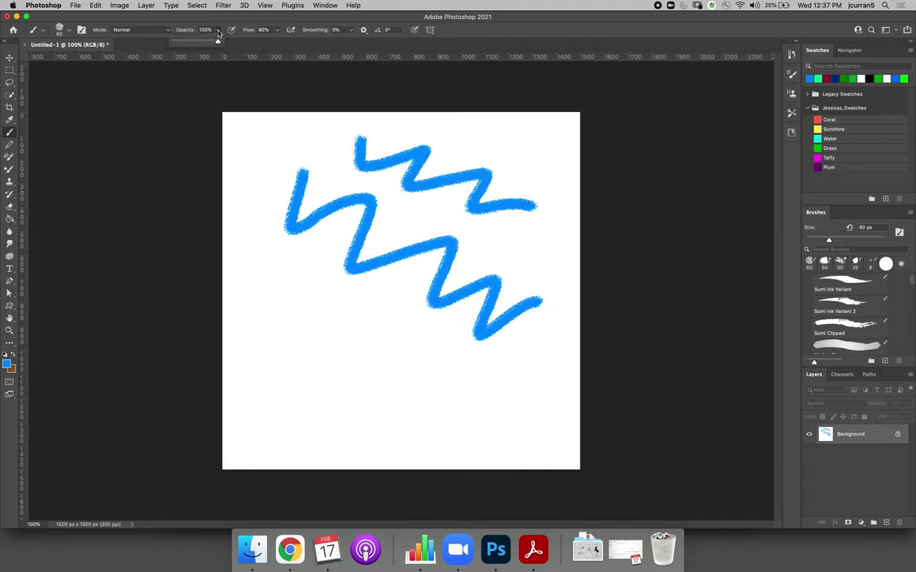
drag(219, 43, 185, 41)
mouse_move(248, 282)
mouse_down()
mouse_move(278, 302)
mouse_move(272, 325)
mouse_move(344, 311)
mouse_move(397, 335)
mouse_up()
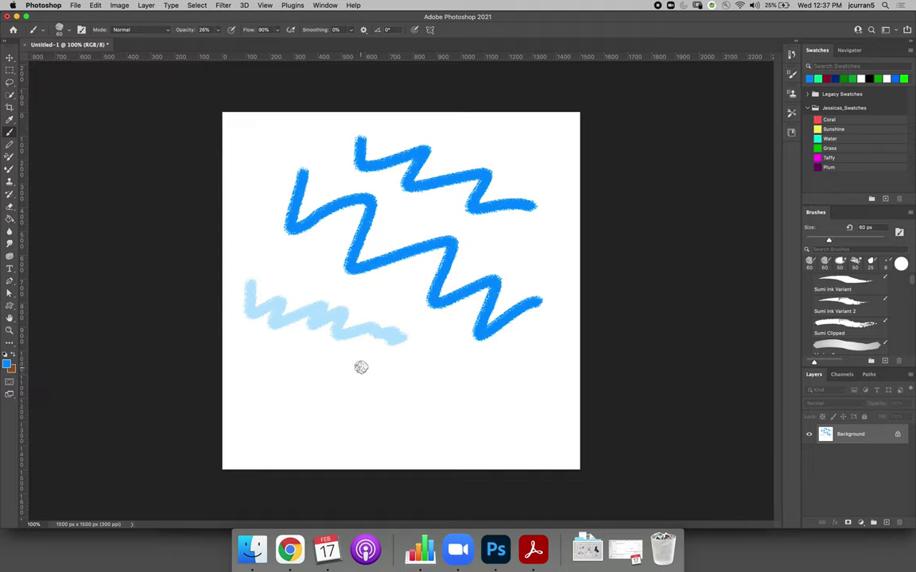
mouse_move(279, 286)
mouse_down()
mouse_move(265, 317)
mouse_move(275, 322)
mouse_move(340, 292)
mouse_move(302, 337)
mouse_move(372, 305)
mouse_move(333, 350)
mouse_move(382, 332)
mouse_move(378, 354)
mouse_move(421, 333)
mouse_up()
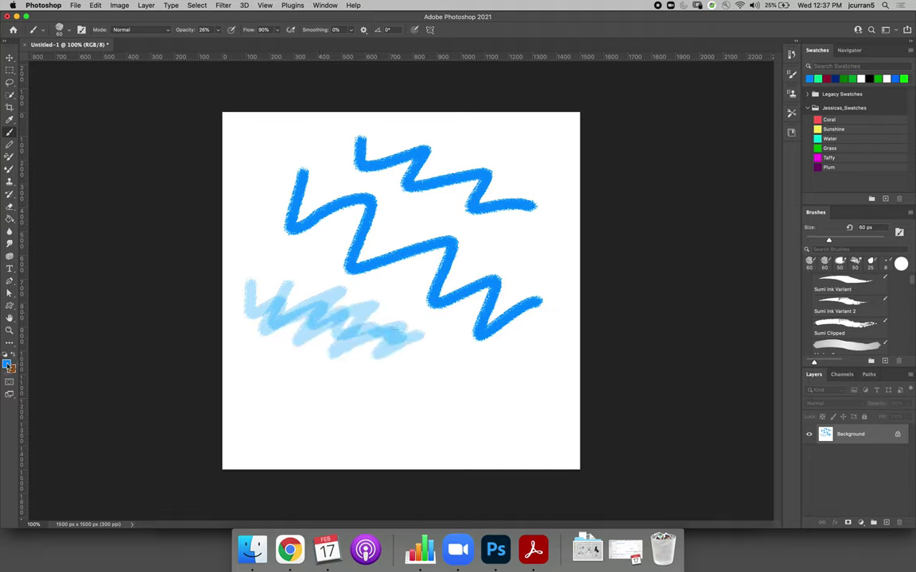
Set the foreground colour to green 16ffa5 and paint faint green strokes over the lower-left blue
click(7, 363)
click(235, 205)
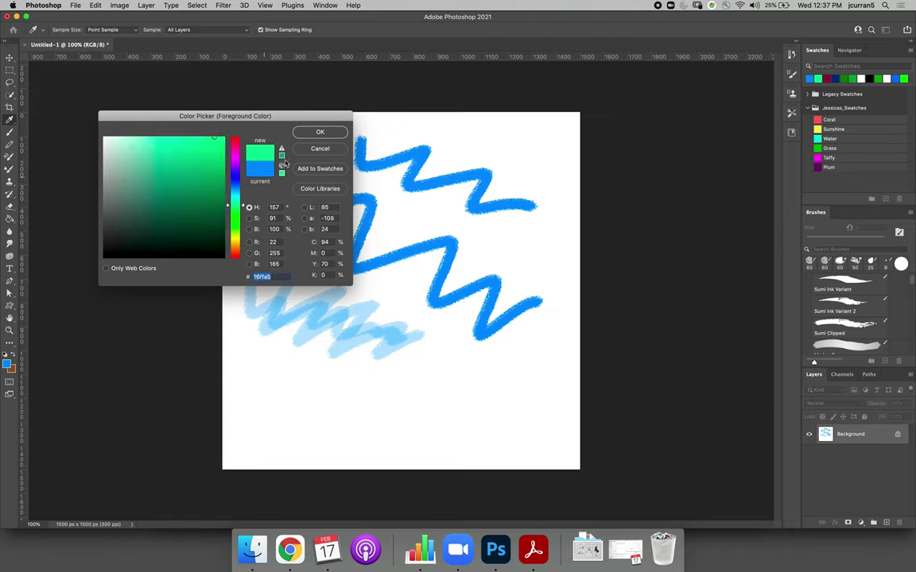
click(321, 131)
mouse_move(272, 282)
mouse_down()
mouse_move(311, 299)
mouse_move(334, 332)
mouse_move(366, 327)
mouse_move(351, 349)
mouse_move(425, 347)
mouse_up()
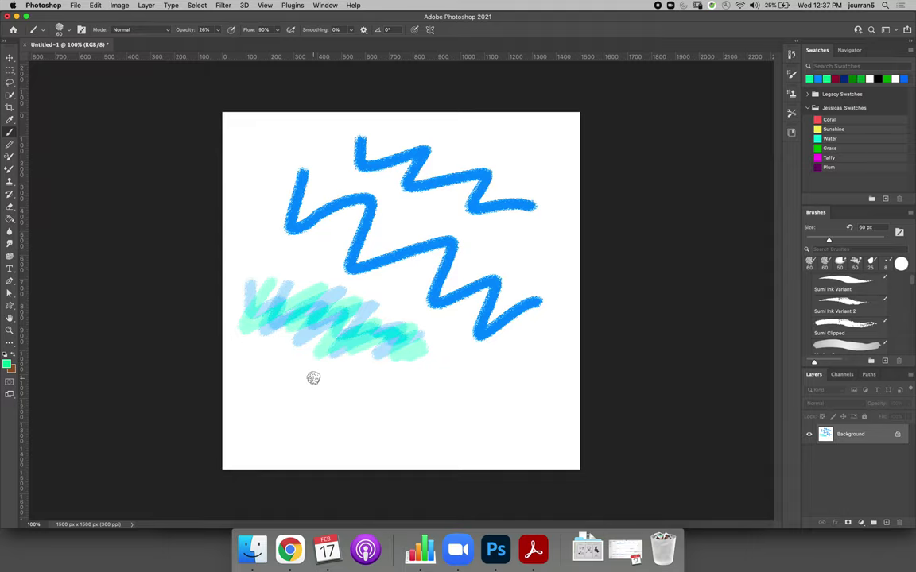
click(217, 30)
Raise brush opacity back to 100% and paint a solid green zigzag across the top left
drag(217, 44, 253, 43)
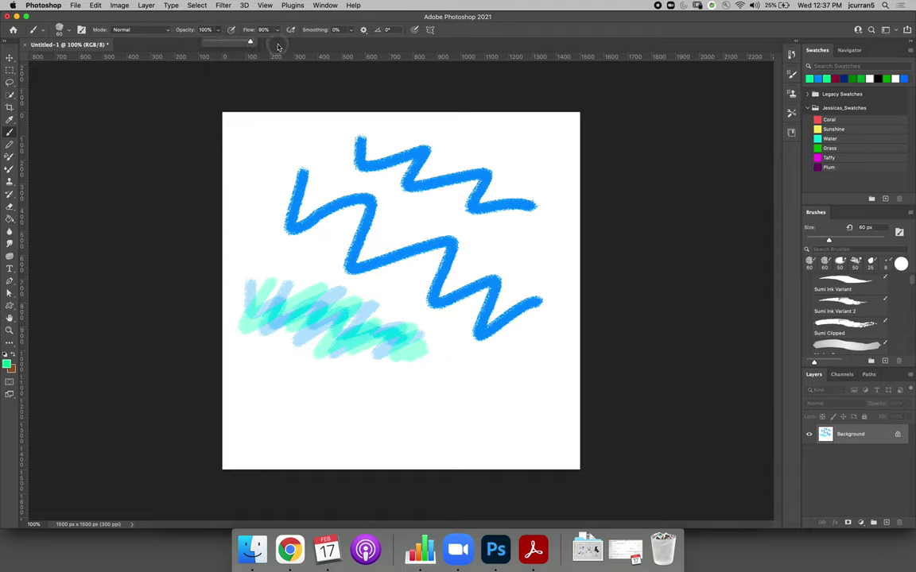
click(225, 21)
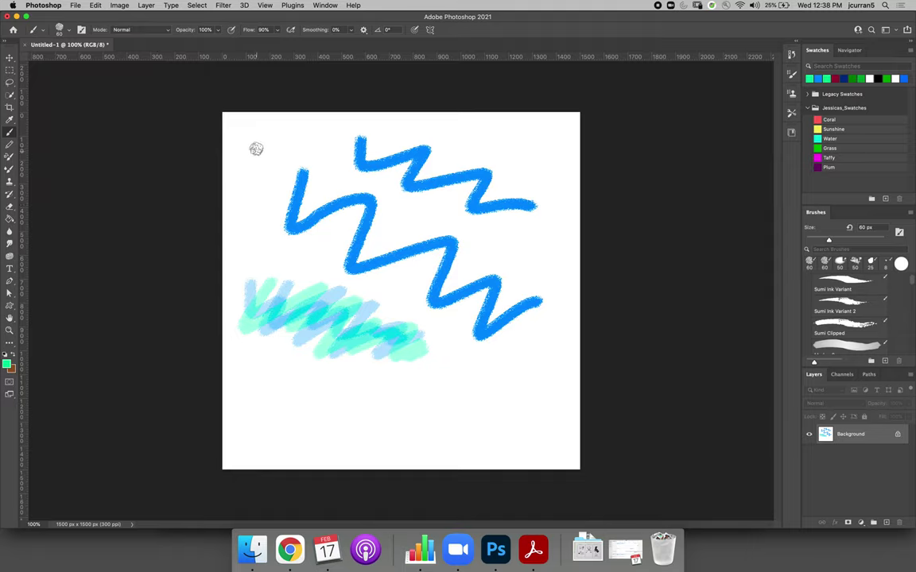
mouse_move(253, 139)
mouse_down()
mouse_move(291, 162)
mouse_move(290, 177)
mouse_move(397, 190)
mouse_up()
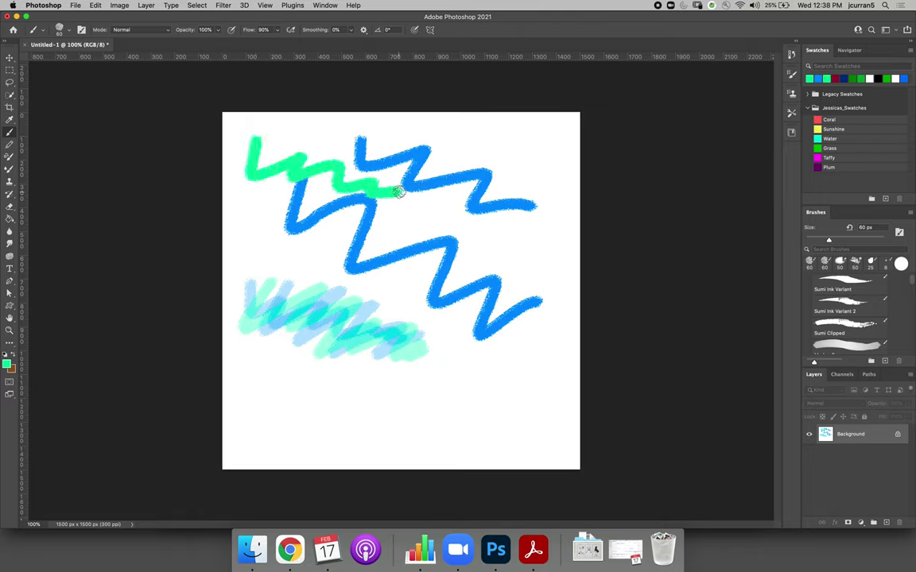
Set the brush mode to Multiply and paint a green zigzag over the lower blue one
click(129, 32)
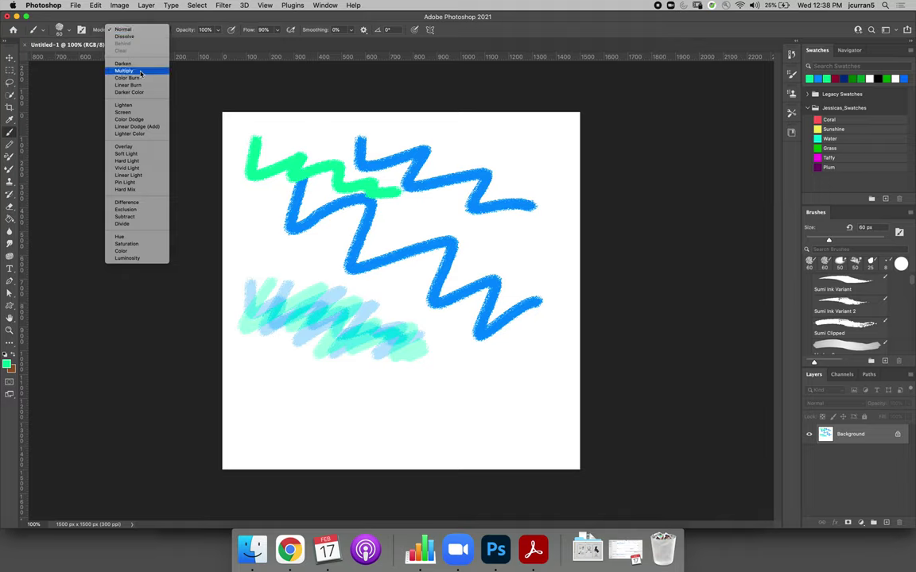
click(125, 70)
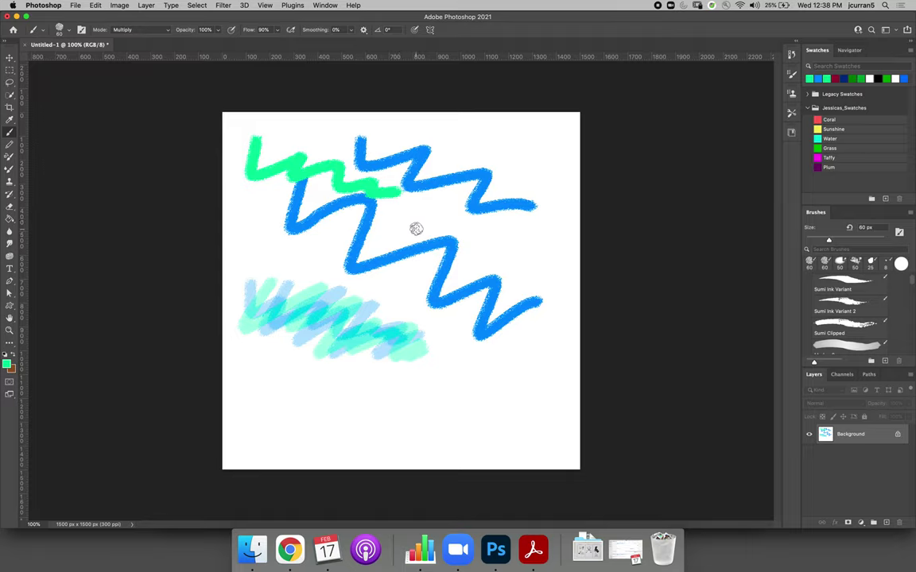
mouse_move(418, 221)
mouse_down()
mouse_move(417, 261)
mouse_move(461, 227)
mouse_move(436, 284)
mouse_move(435, 311)
mouse_move(491, 261)
mouse_move(477, 326)
mouse_move(515, 287)
mouse_move(511, 332)
mouse_move(558, 281)
mouse_up()
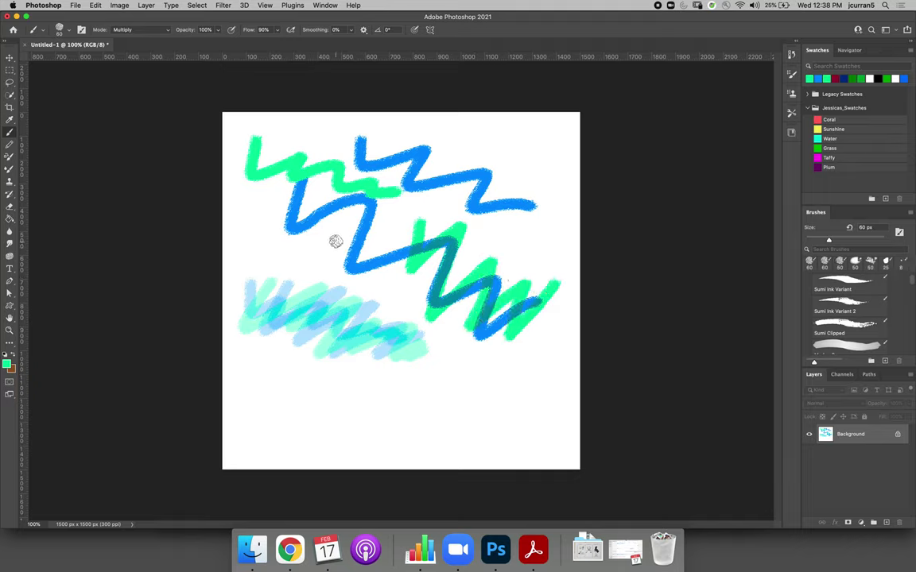